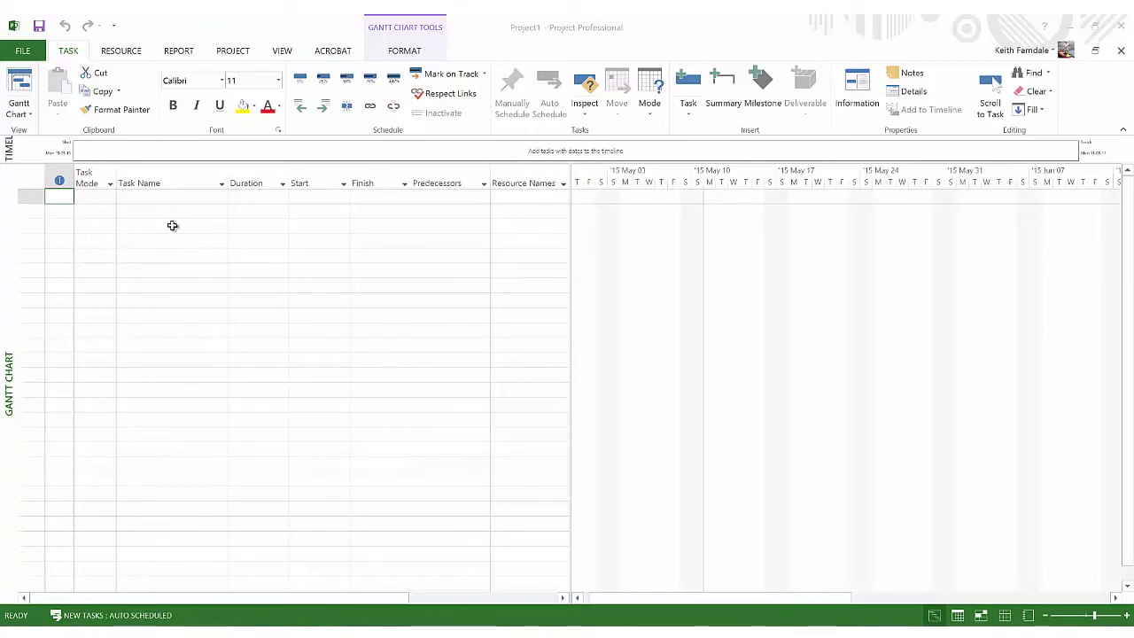
- In the project's scheduling options, set new tasks to Auto Scheduled and apply the setting to All New Projects
left_click(25, 50)
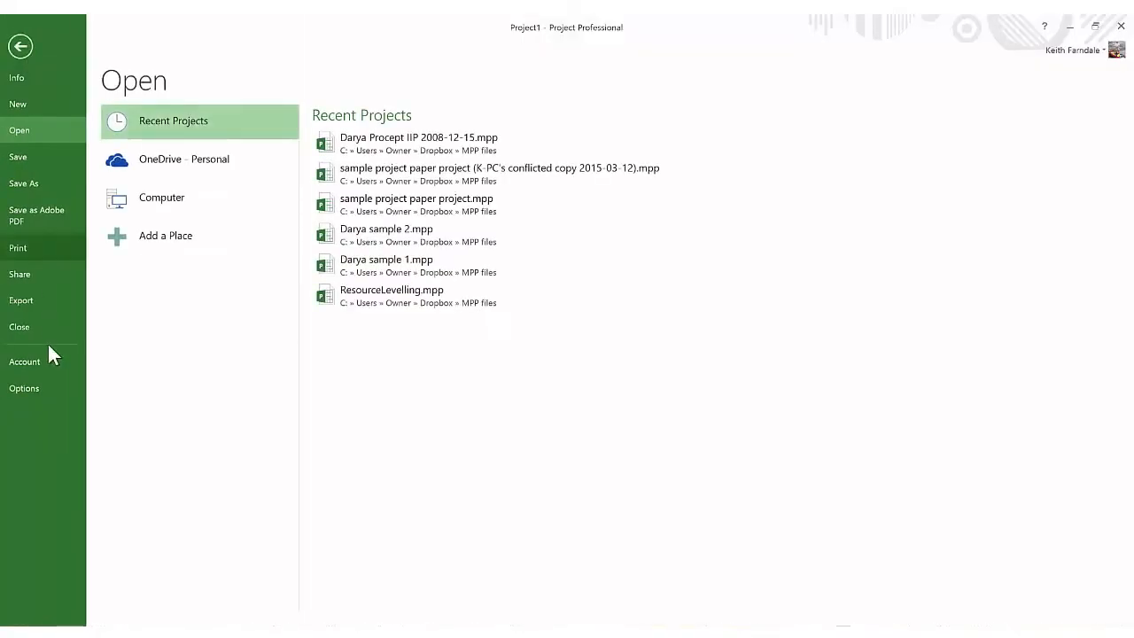
left_click(26, 388)
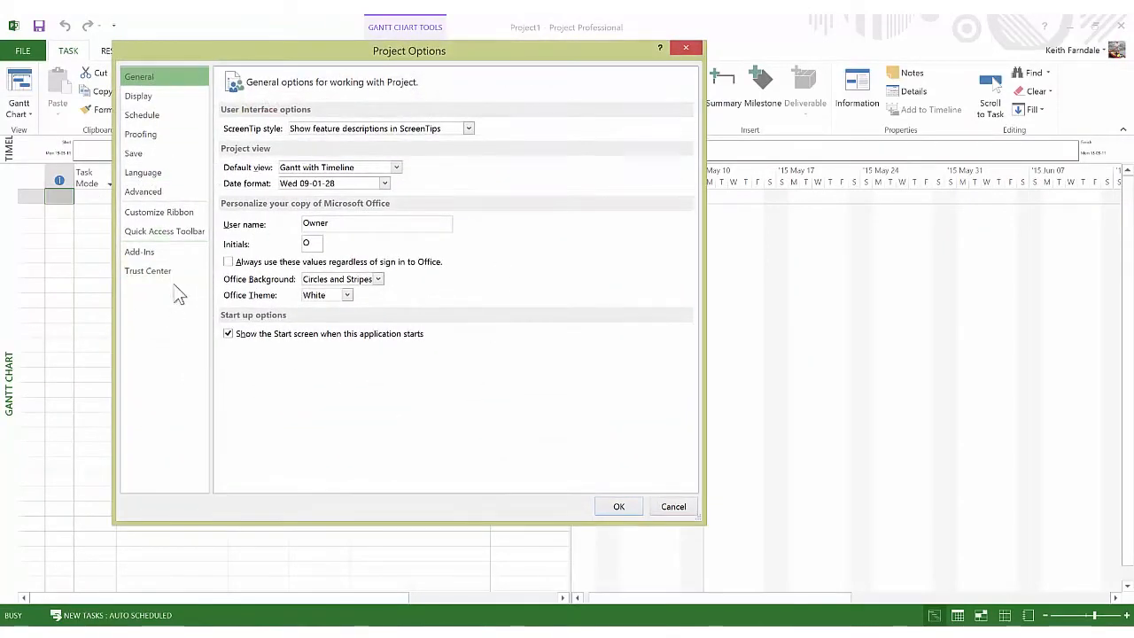
left_click(159, 115)
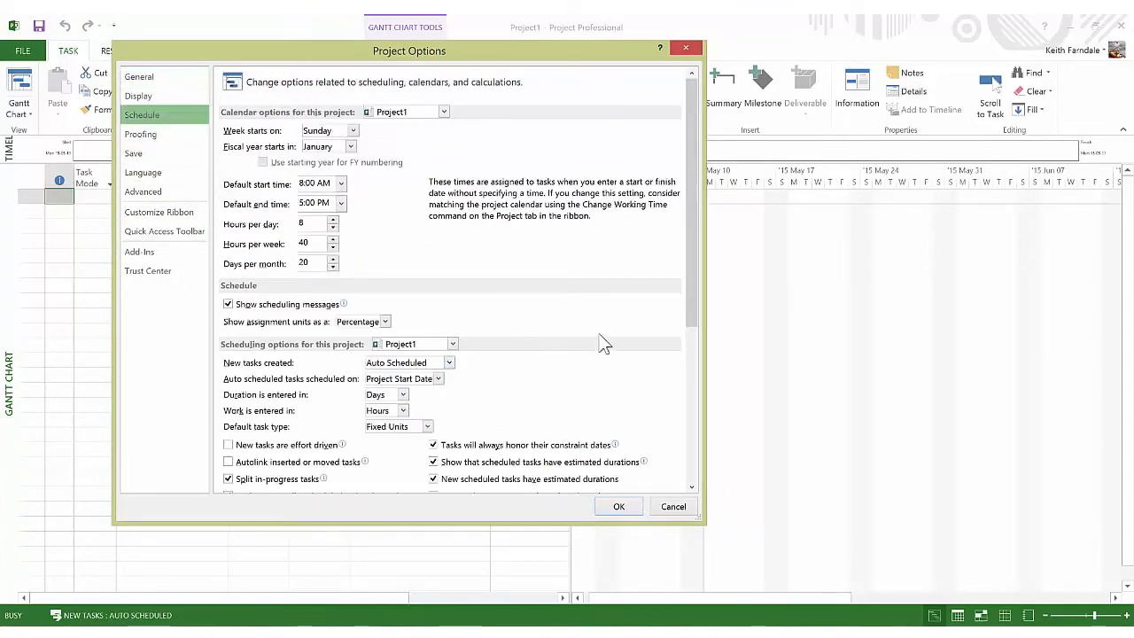
left_click_drag(691, 302, 623, 354)
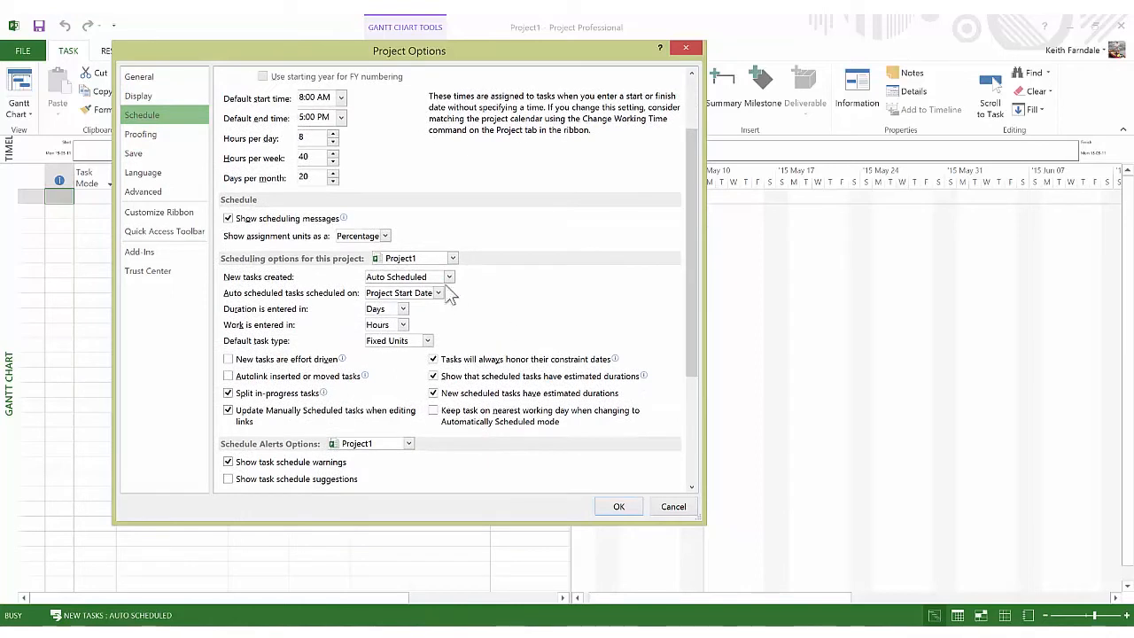
left_click(449, 276)
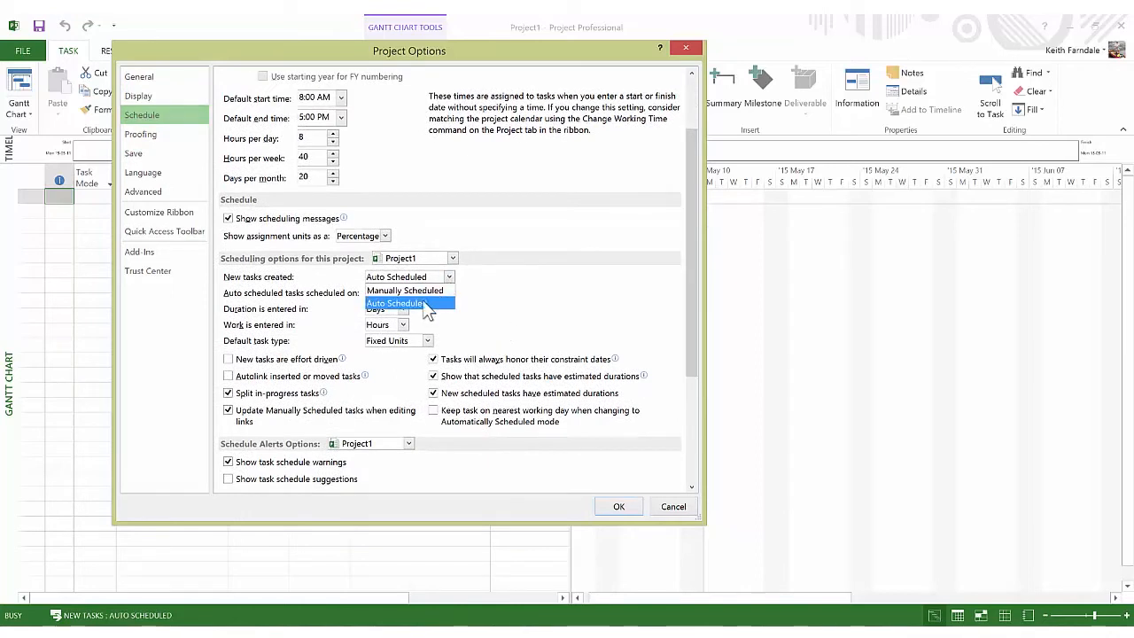
left_click(436, 303)
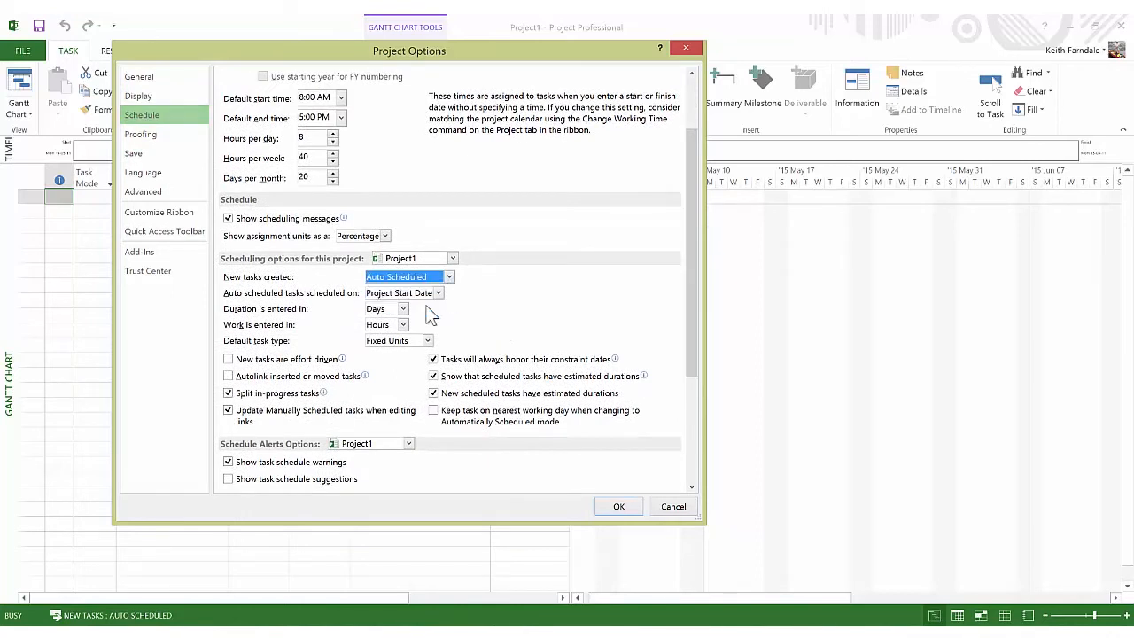
left_click(452, 257)
left_click(442, 275)
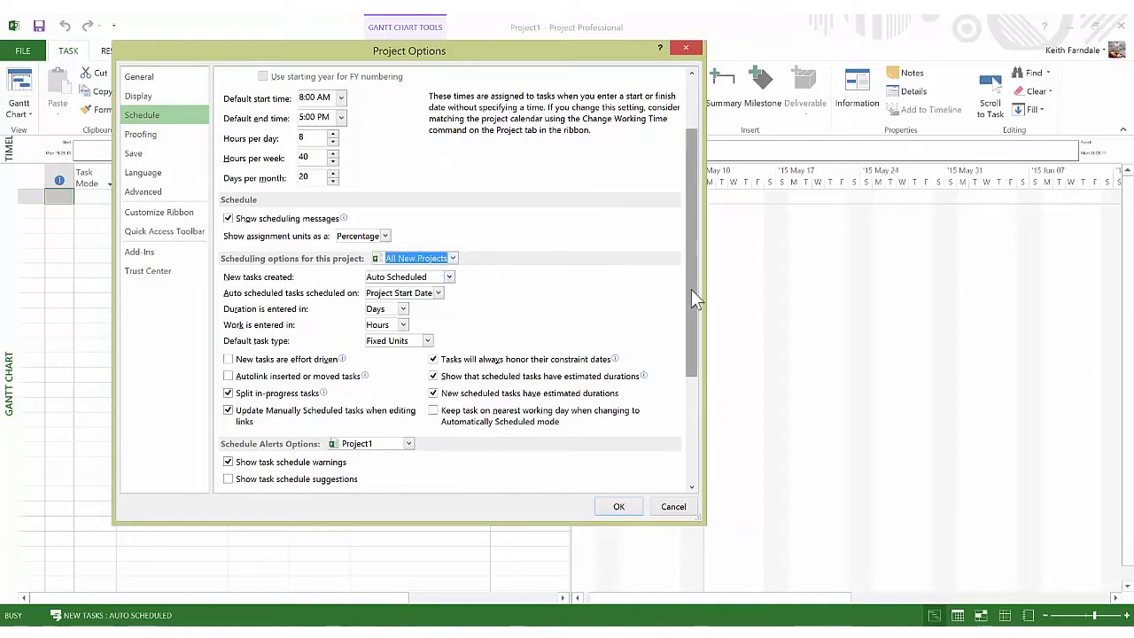
left_click(618, 507)
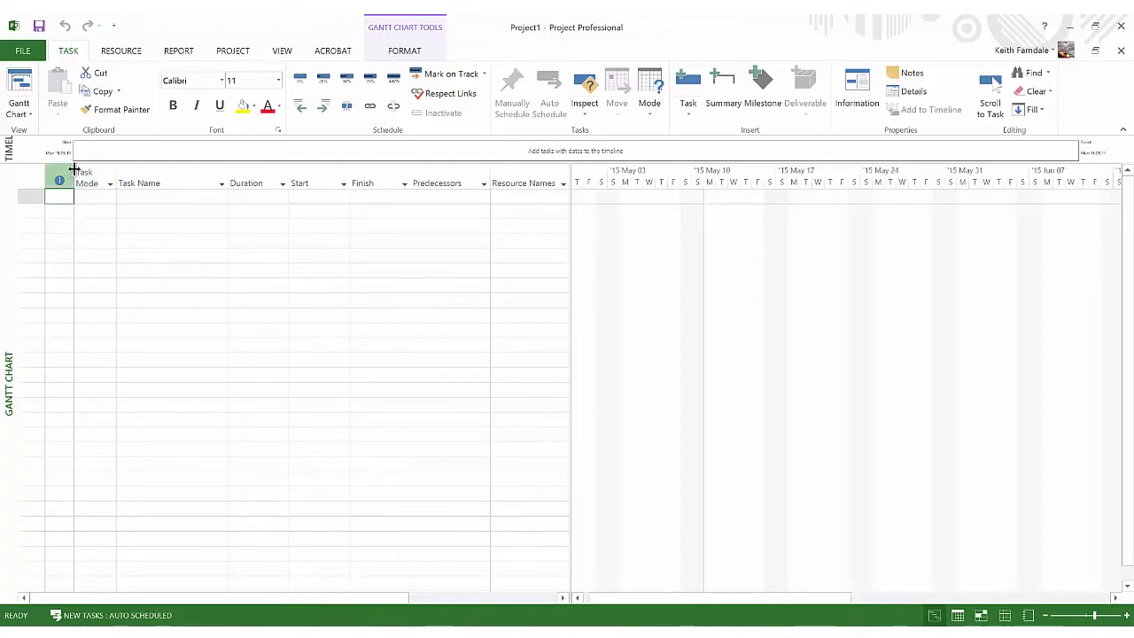
- Collapse the indicators column out of the task table and add a first task named Project
left_click_drag(74, 169, 48, 187)
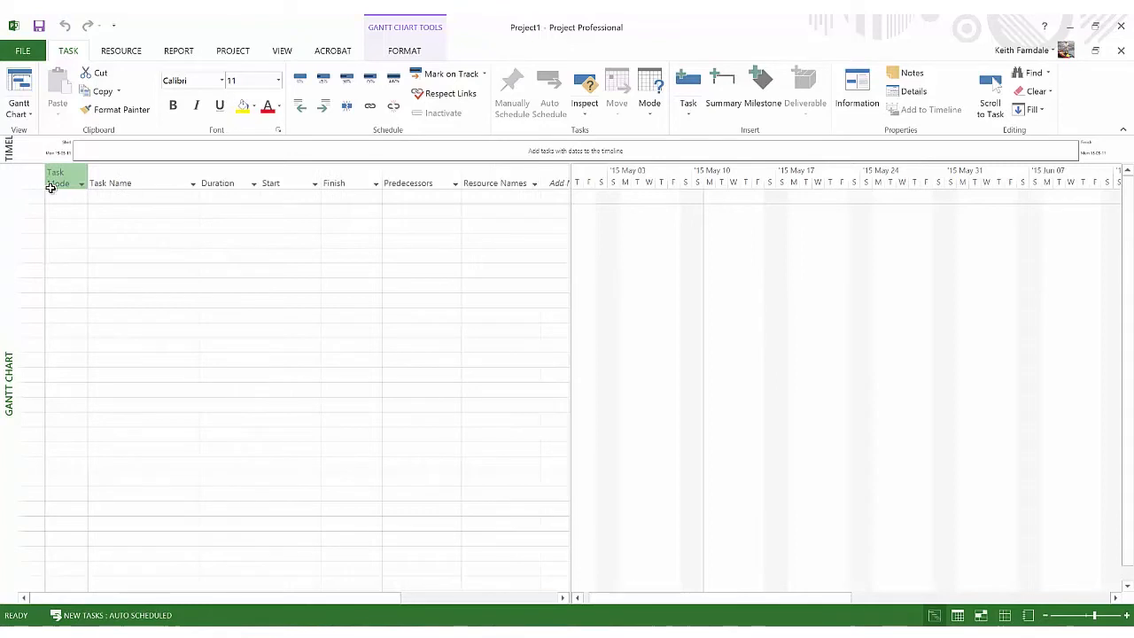
left_click(112, 195)
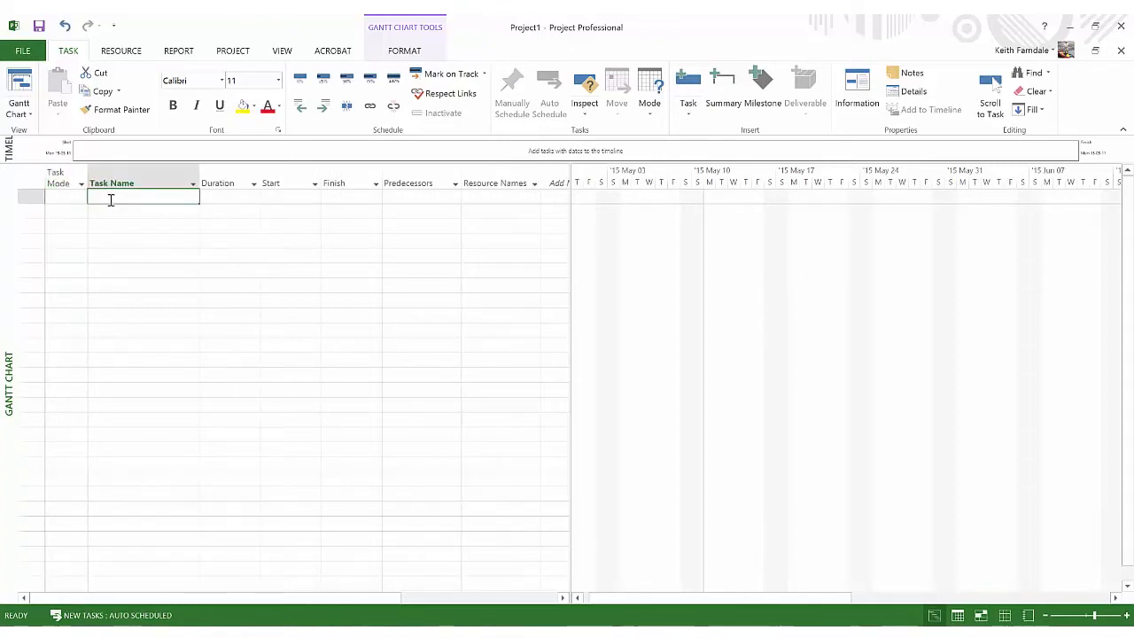
type("Pro")
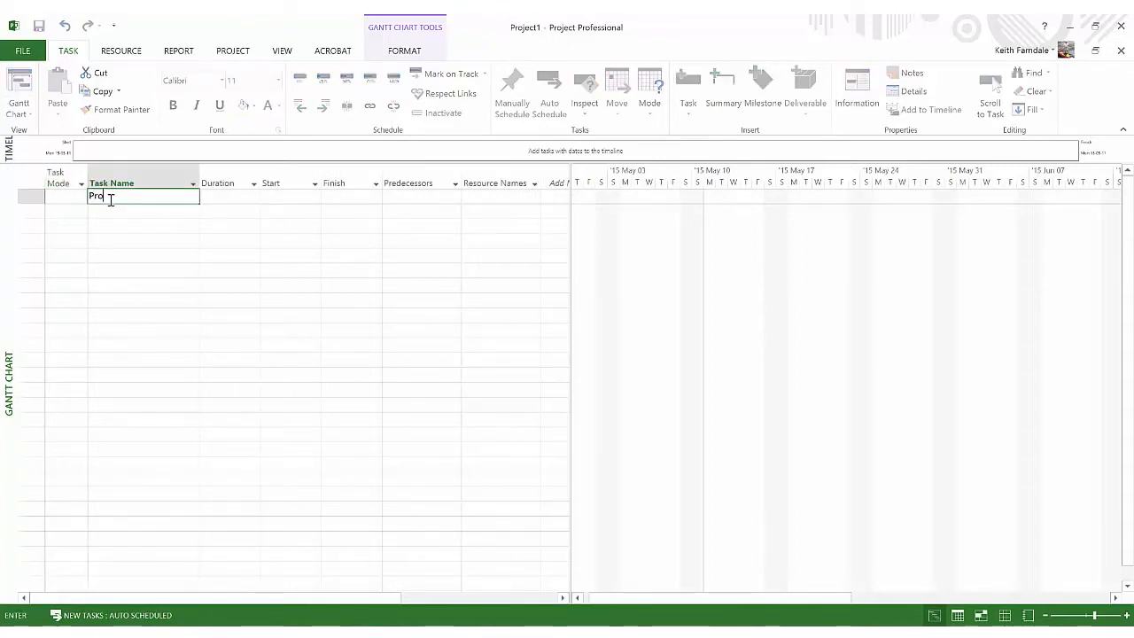
type("ject")
key("Return")
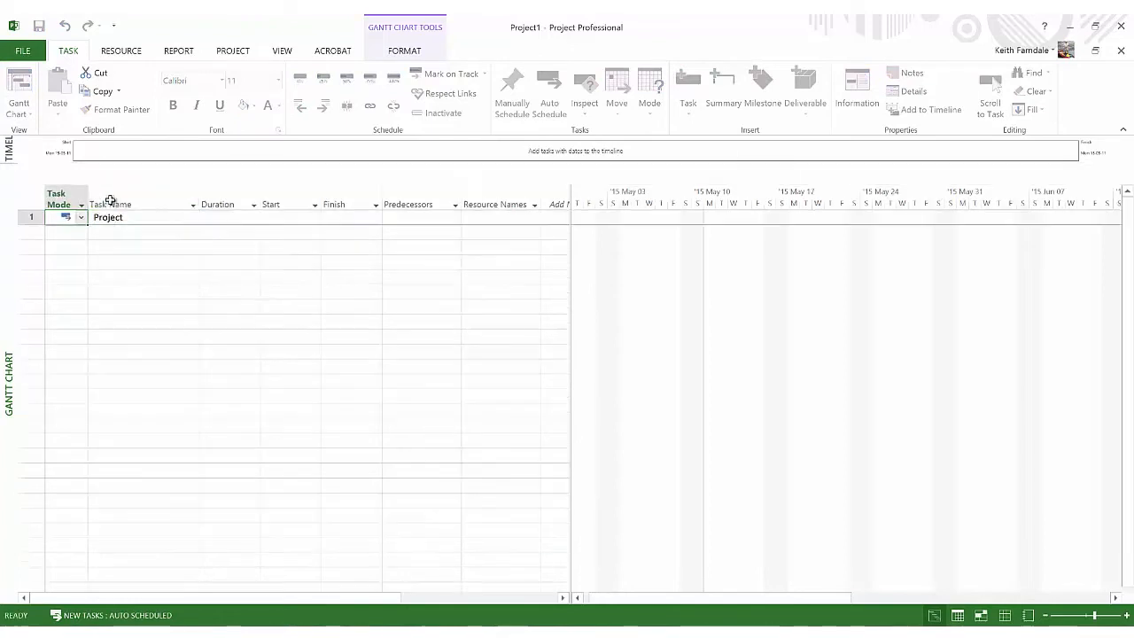
- Add the tasks Front Yard and Back Yard in the rows below Project
left_click(108, 234)
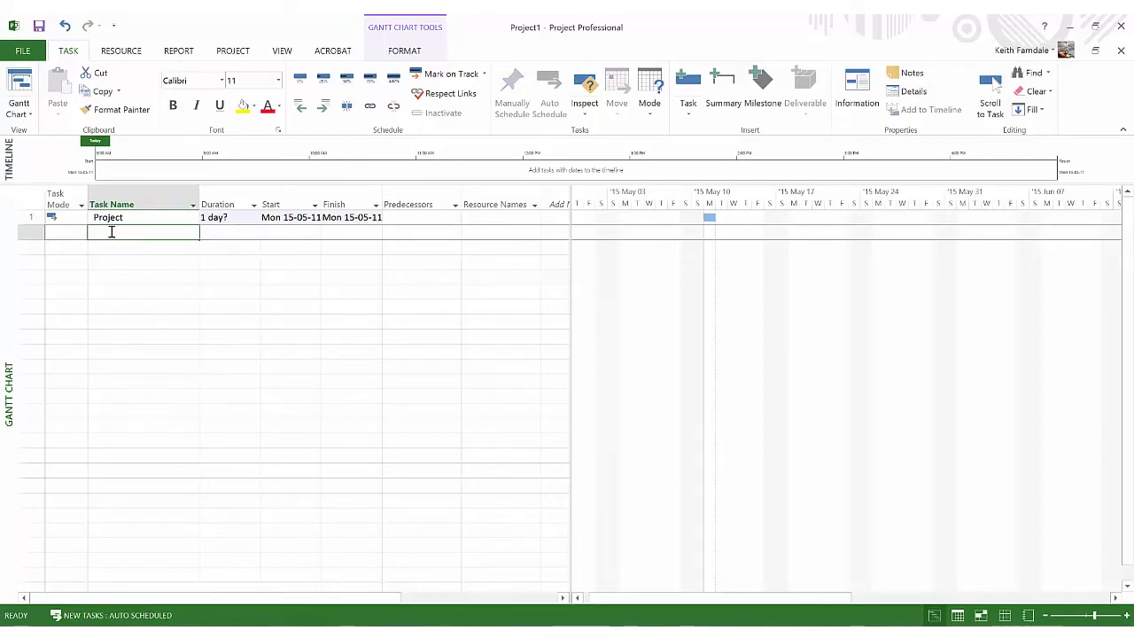
type("Front Yard")
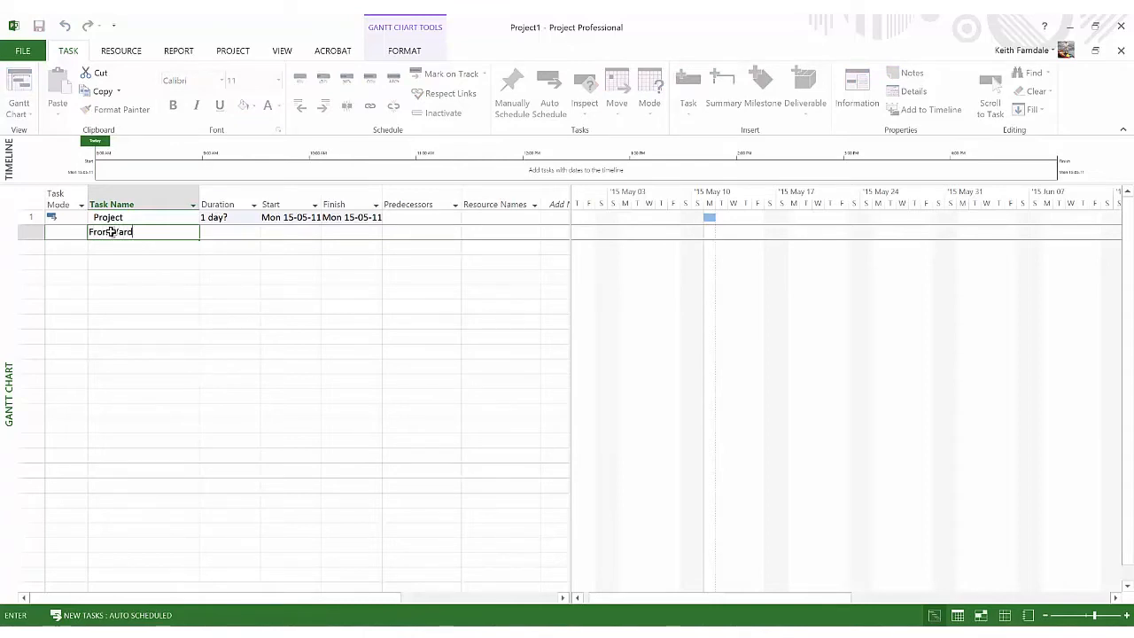
key("Return")
type("Back")
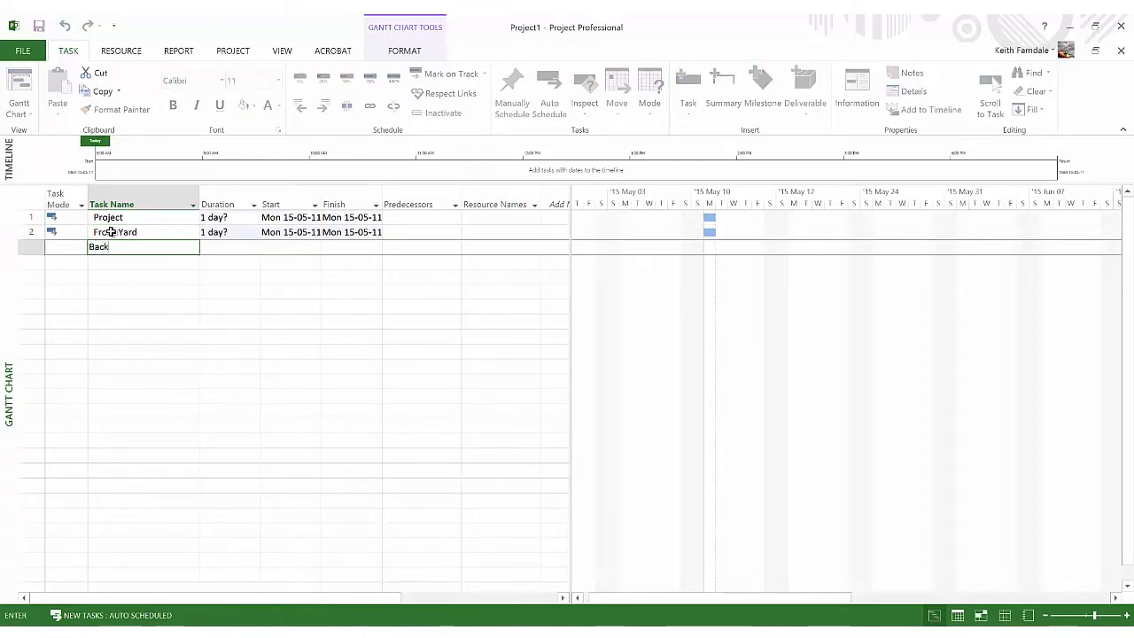
type(" Yard")
key("Return")
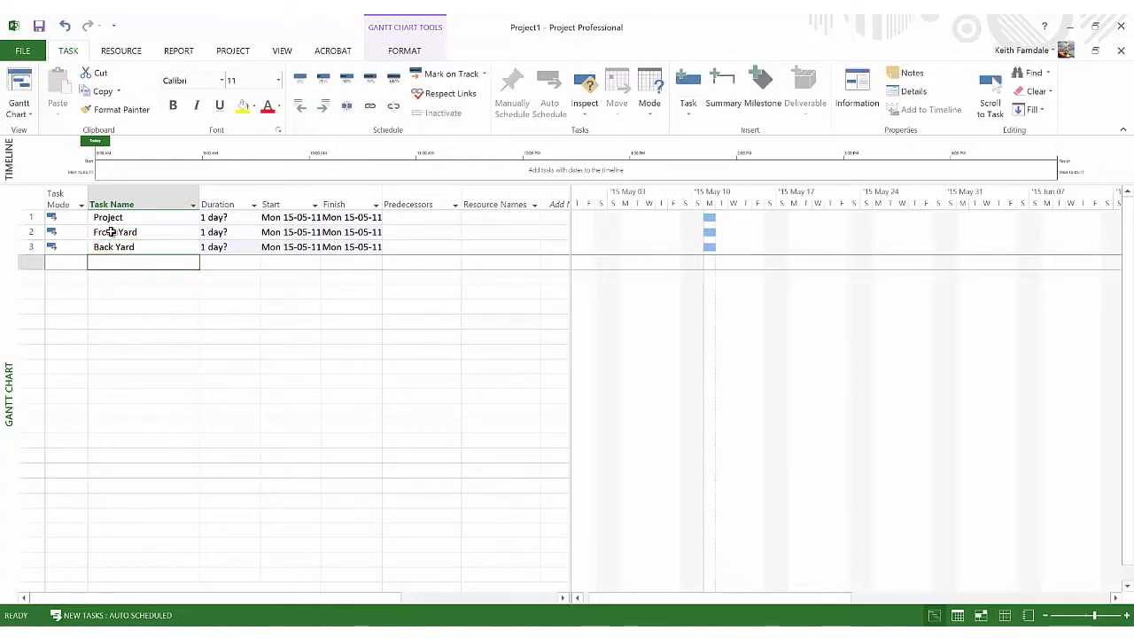
- Add the tasks Lawn and Flower Beds in the rows below Back Yard
type("Lawn")
key("Return")
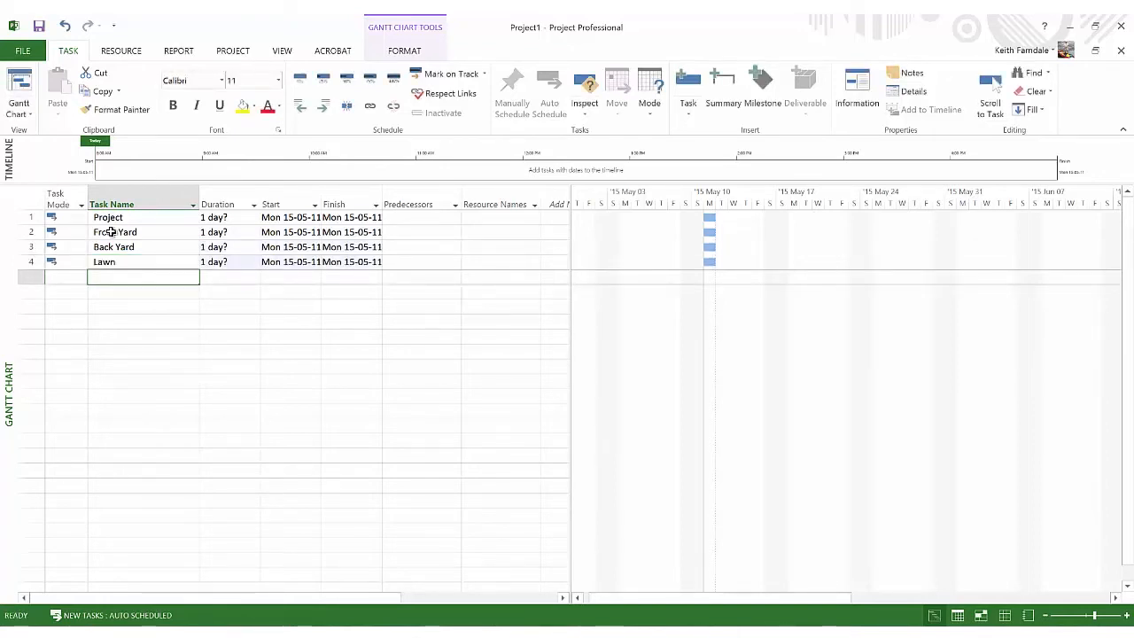
type("Flower")
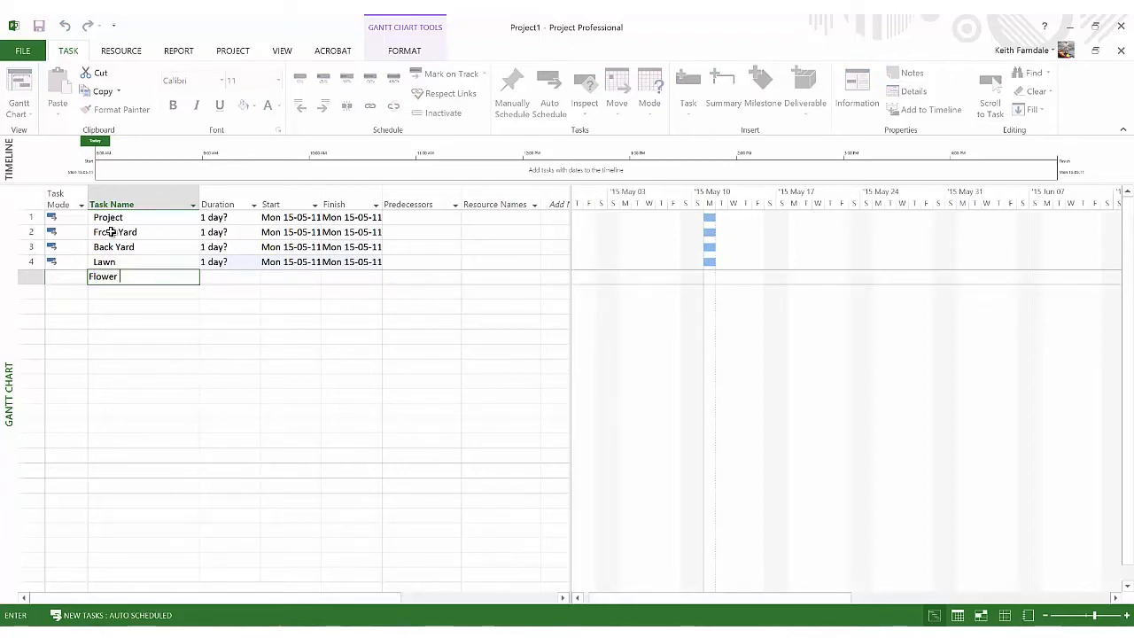
type(" Beds")
key("Return")
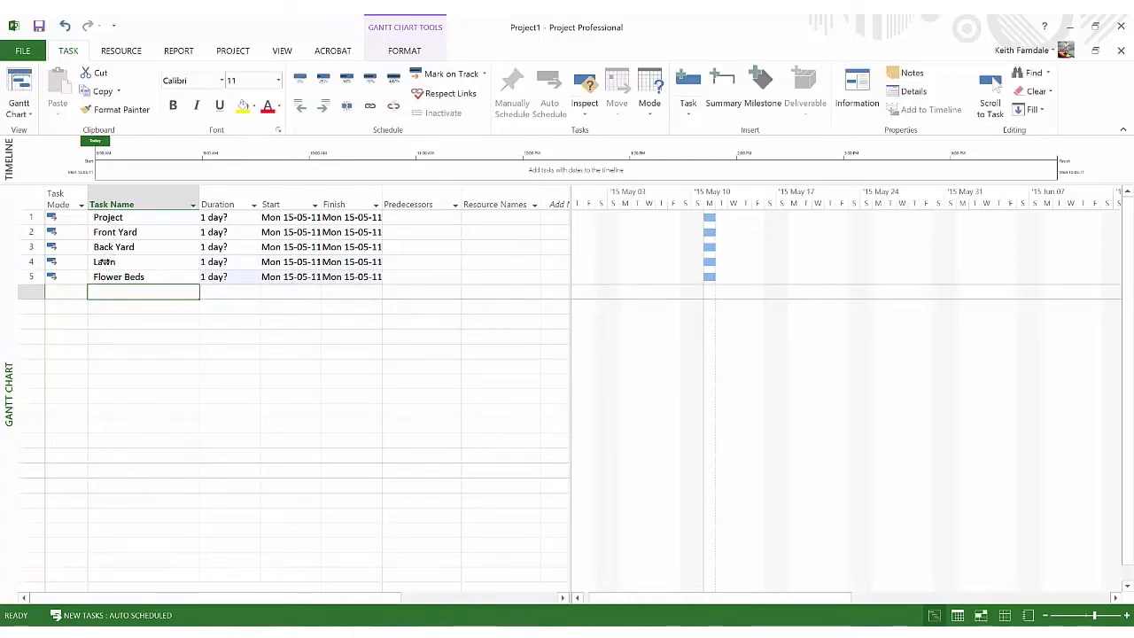
- Indent Lawn and Flower Beds one level so they are subtasks of Back Yard
left_click(104, 261)
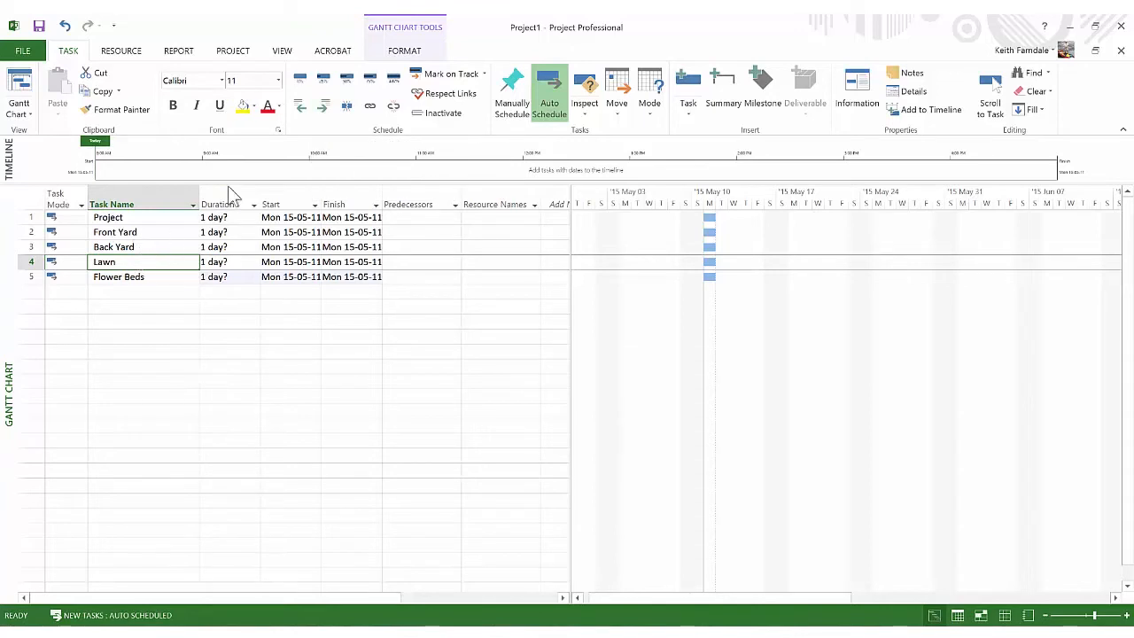
left_click(322, 105)
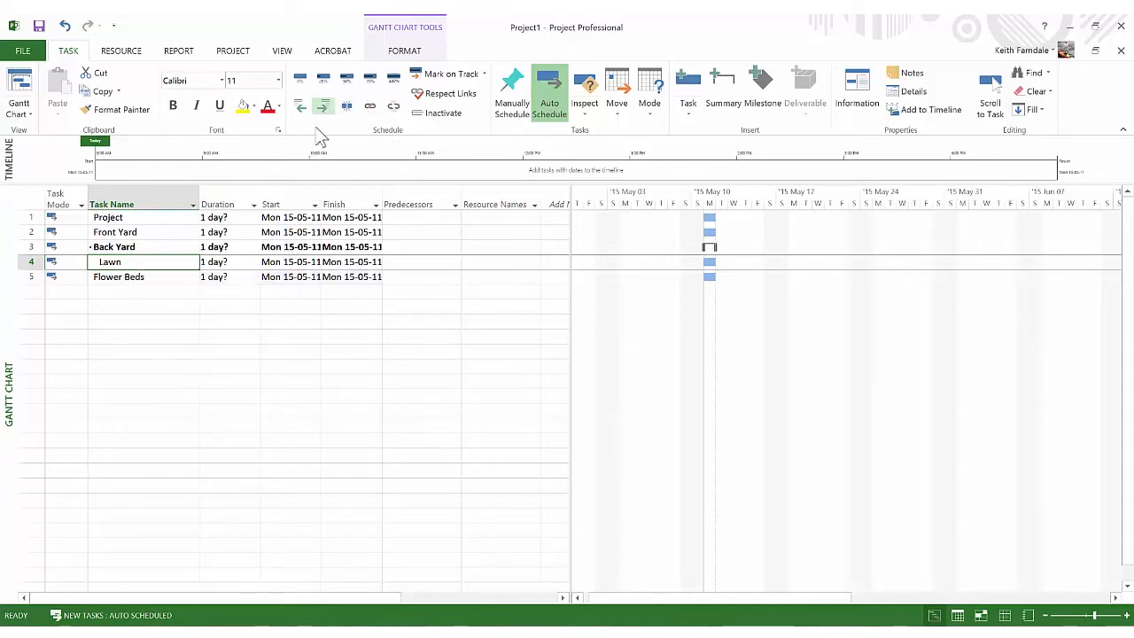
left_click(144, 278)
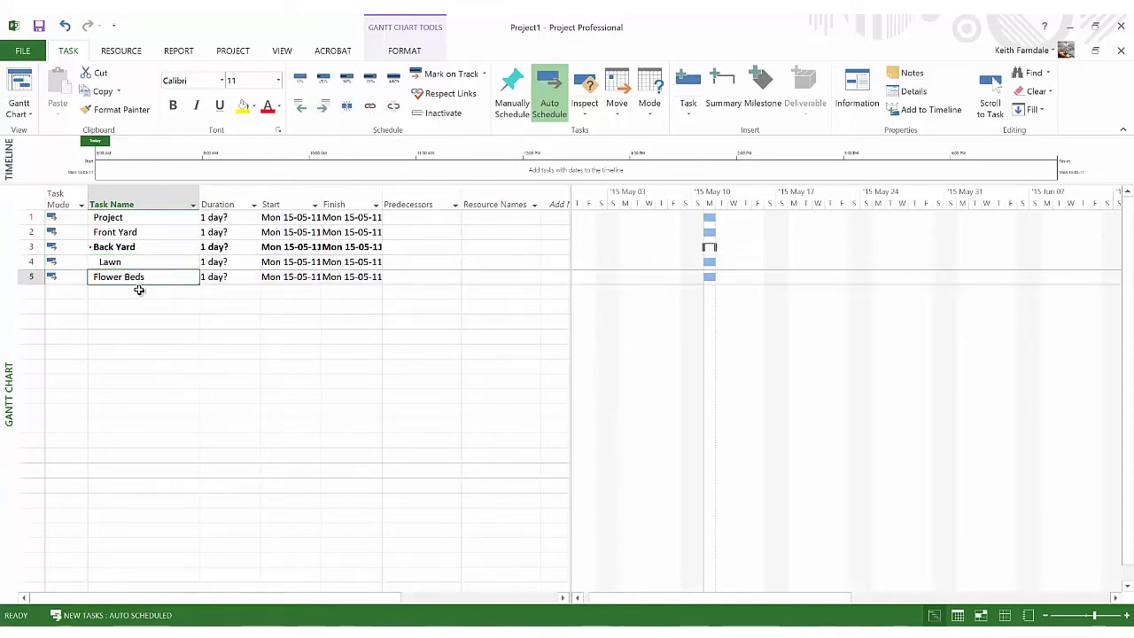
left_click(322, 110)
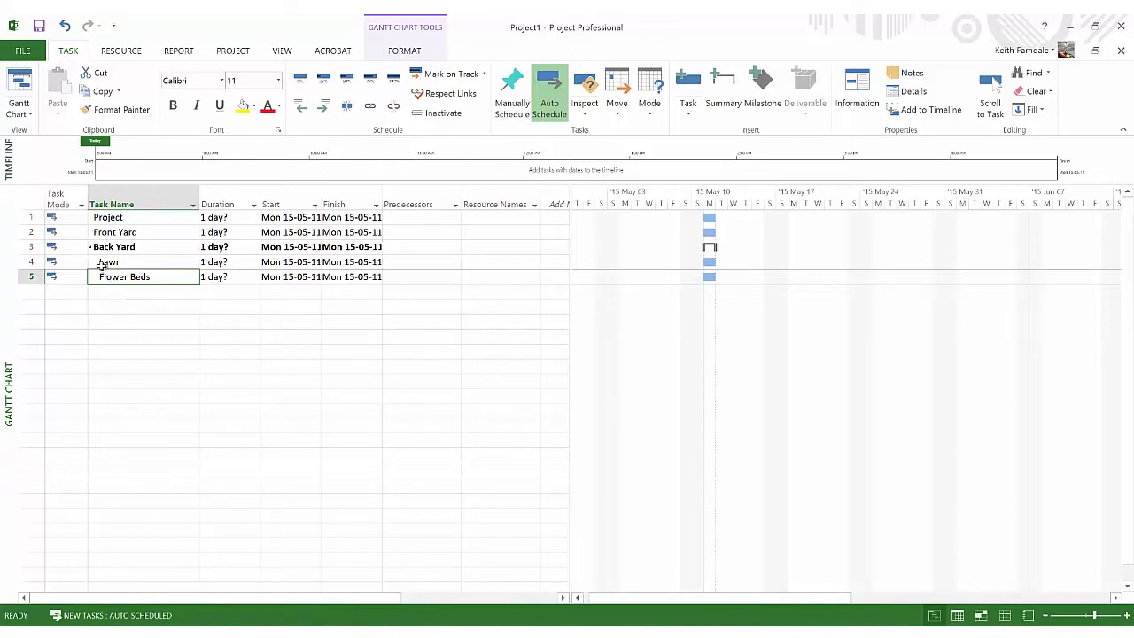
- Indent Front Yard and Back Yard one level so they are subtasks of Project
left_click(99, 231)
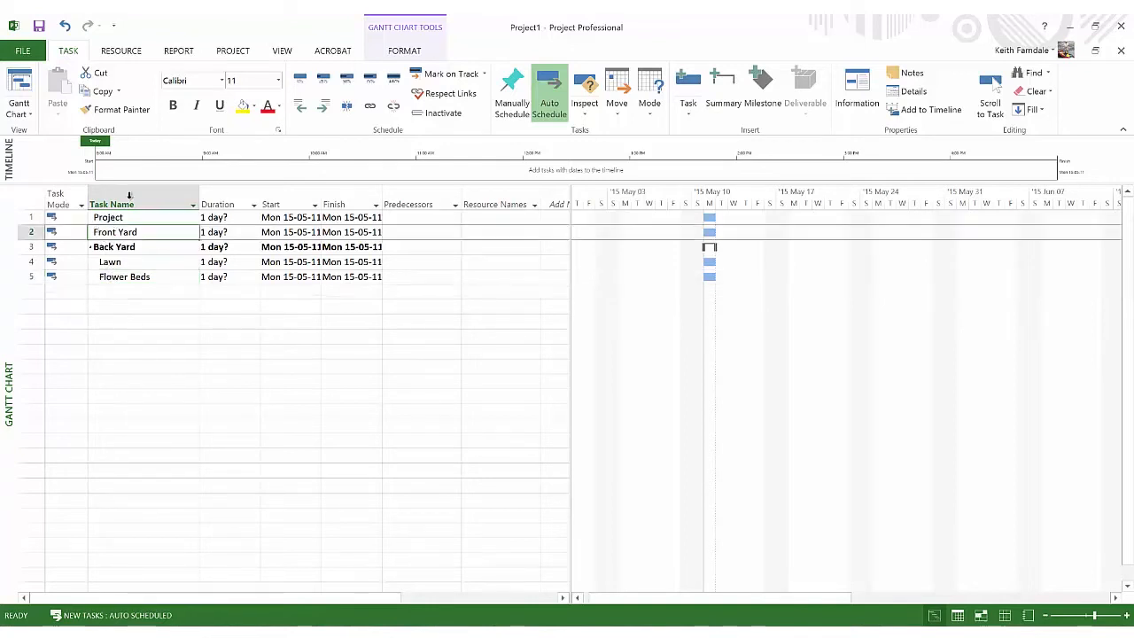
left_click(323, 106)
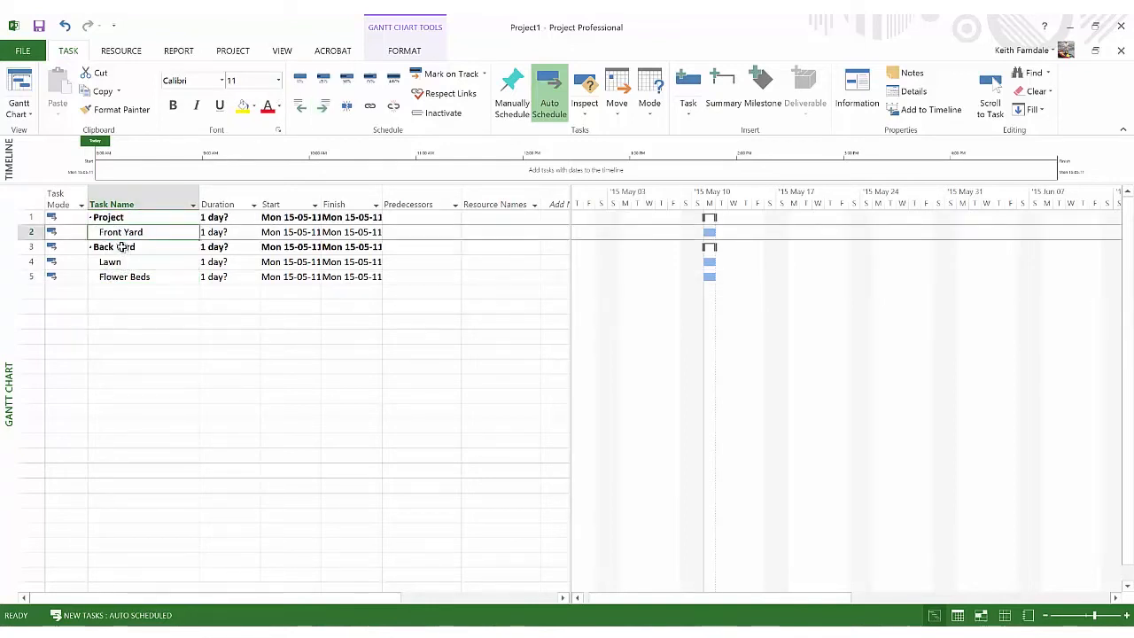
left_click(117, 247)
left_click(323, 106)
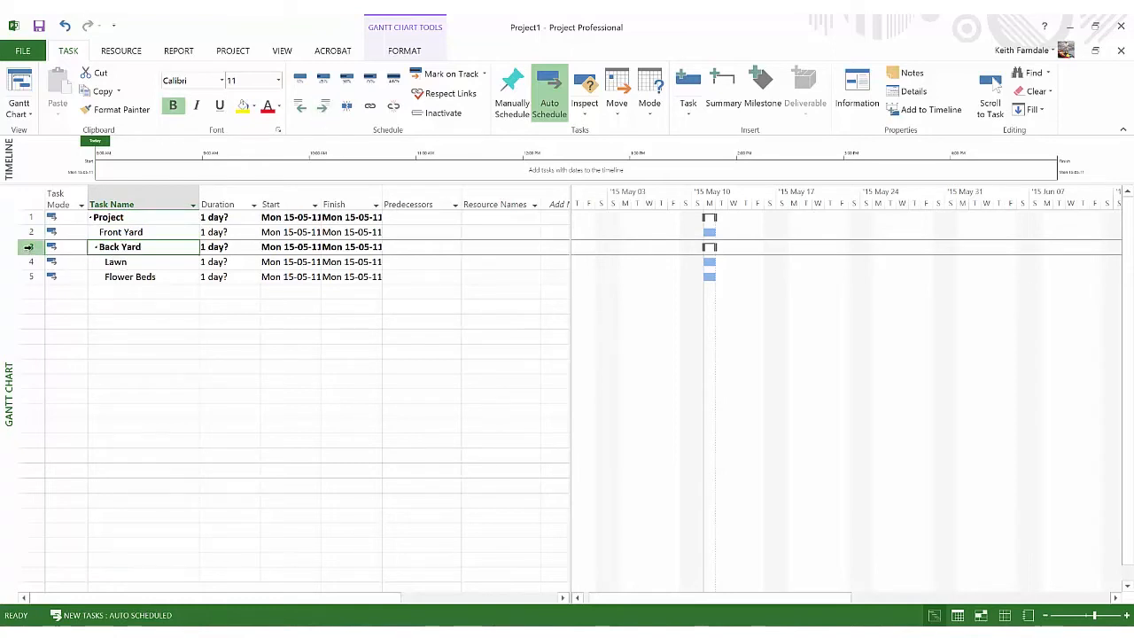
- Insert two new task rows between Front Yard and Back Yard
right_click(28, 247)
left_click(55, 345)
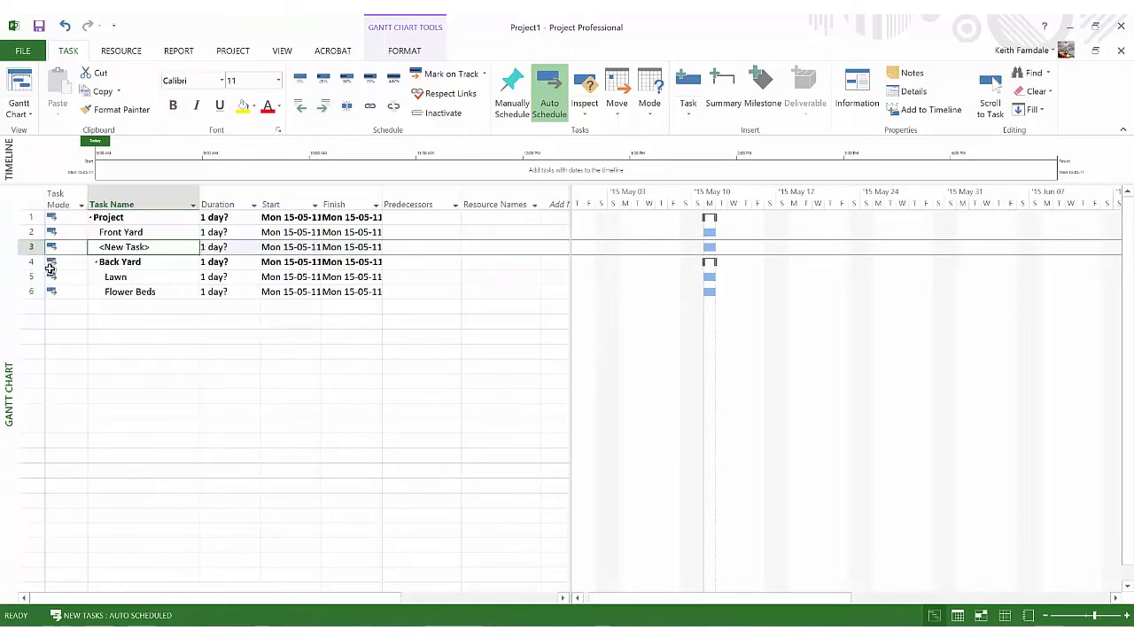
right_click(30, 261)
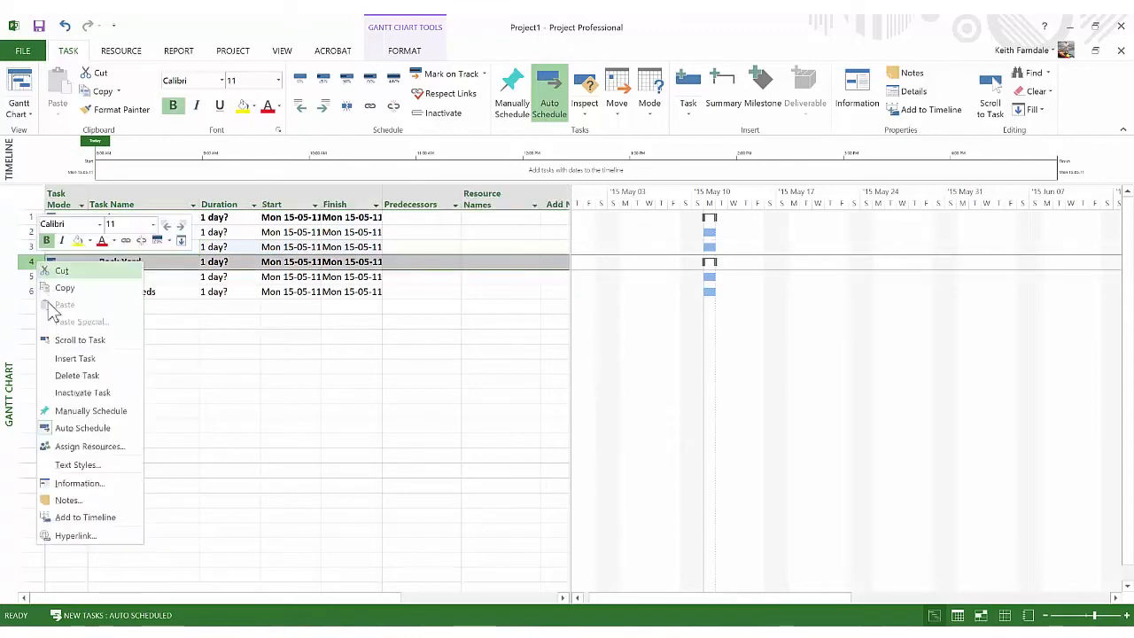
left_click(71, 359)
- Name the two new tasks below Front Yard Trees and shrubs and Lawn
left_click(127, 247)
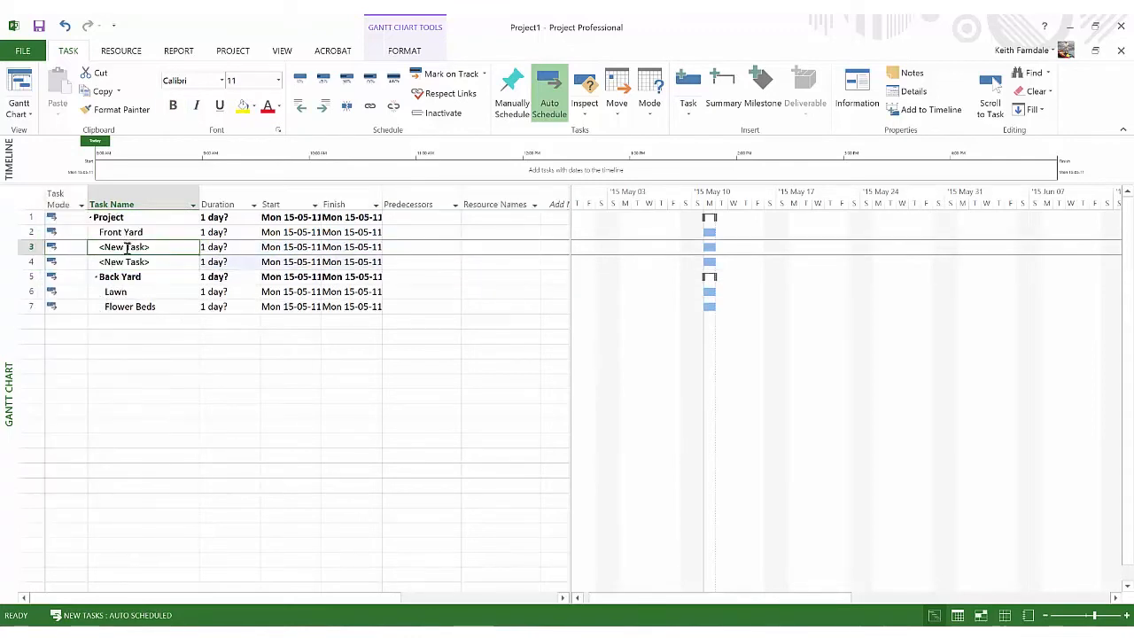
type("Trees")
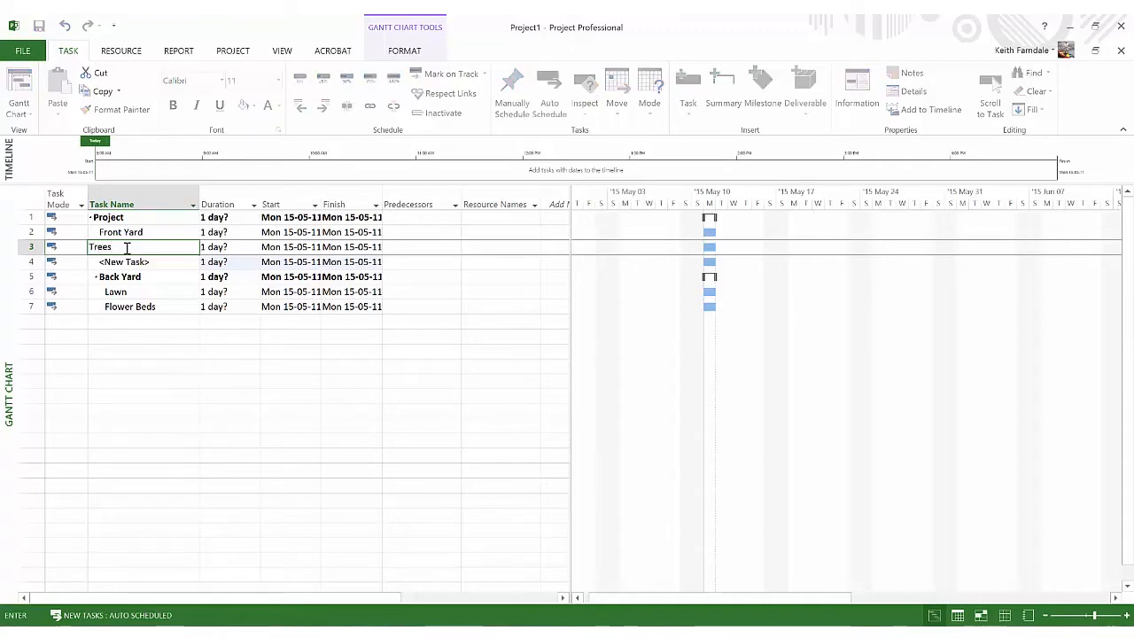
type(" and shrubs")
key("Return")
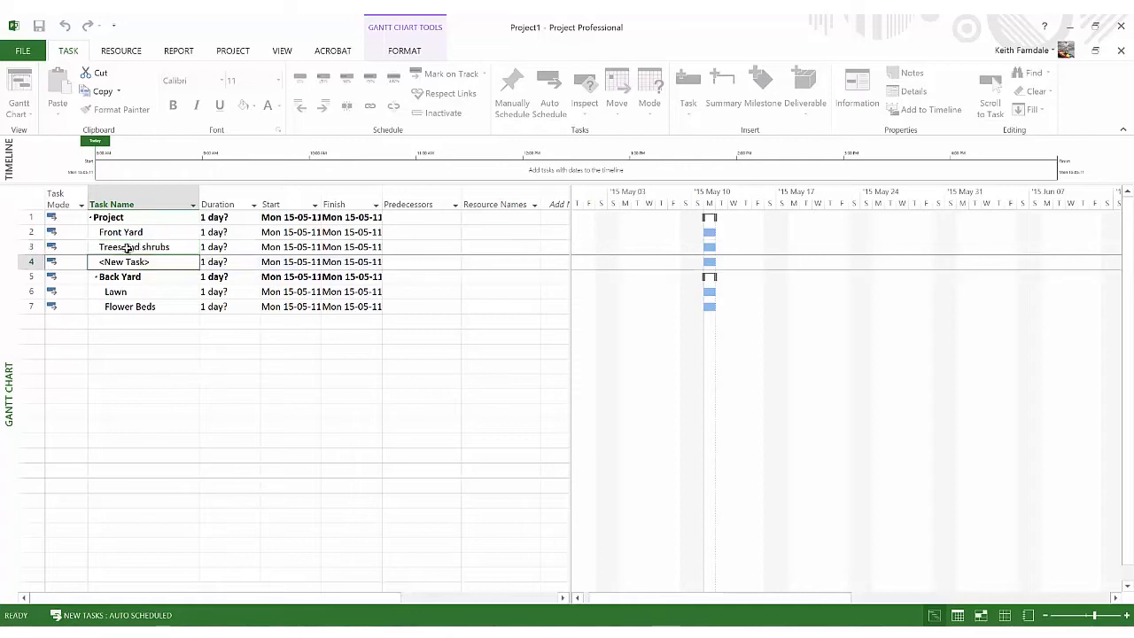
type("Lawn")
key("Return")
- Indent Trees and shrubs and the Lawn task below it one level as subtasks of Front Yard
left_click(118, 251)
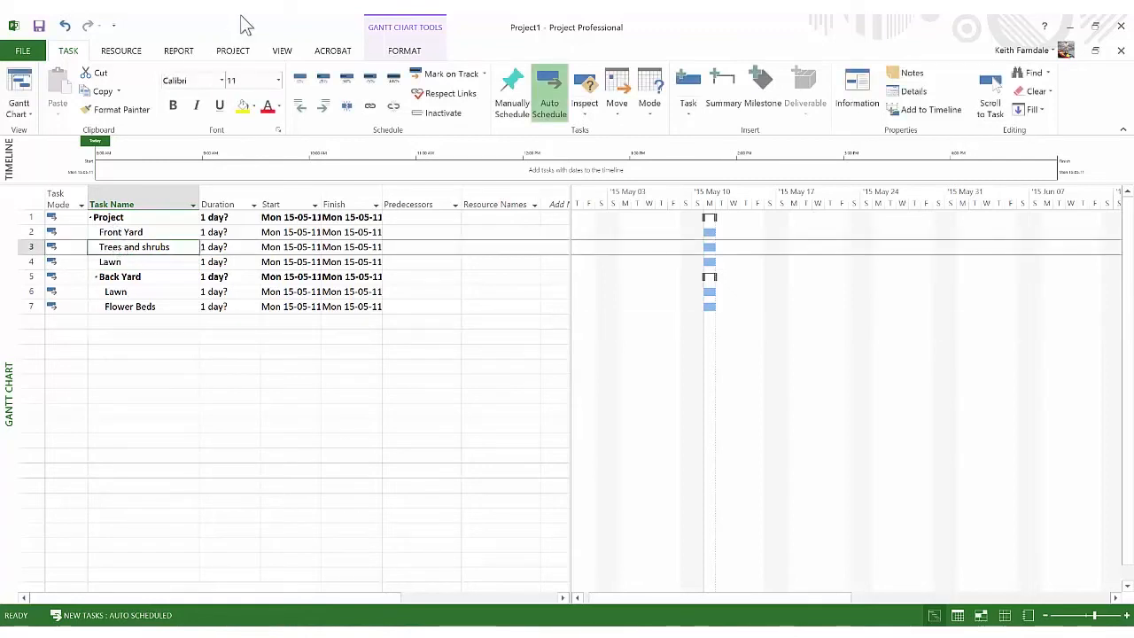
left_click(324, 106)
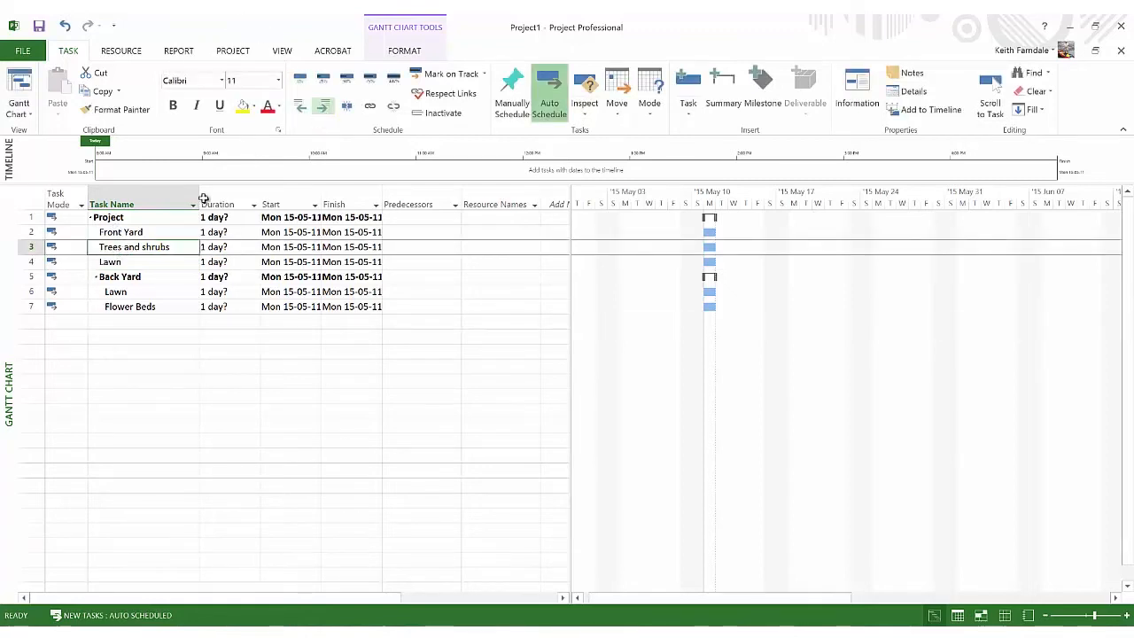
left_click(133, 262)
left_click(324, 107)
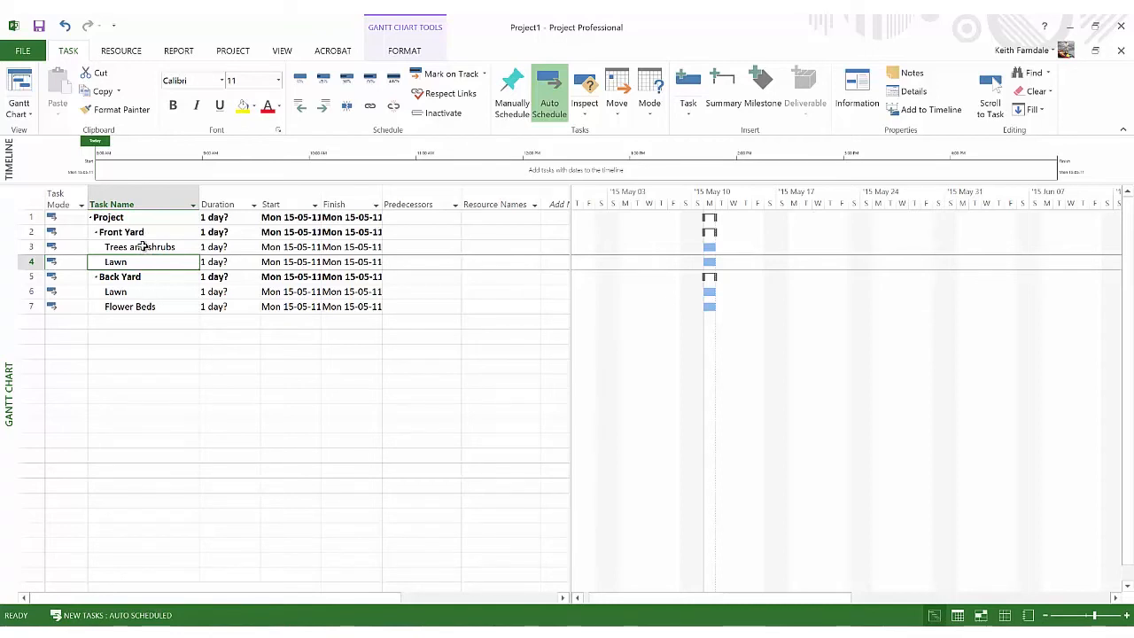
- Add a task named Complete below Flower Beds and outdent it one level to match Back Yard
left_click(110, 320)
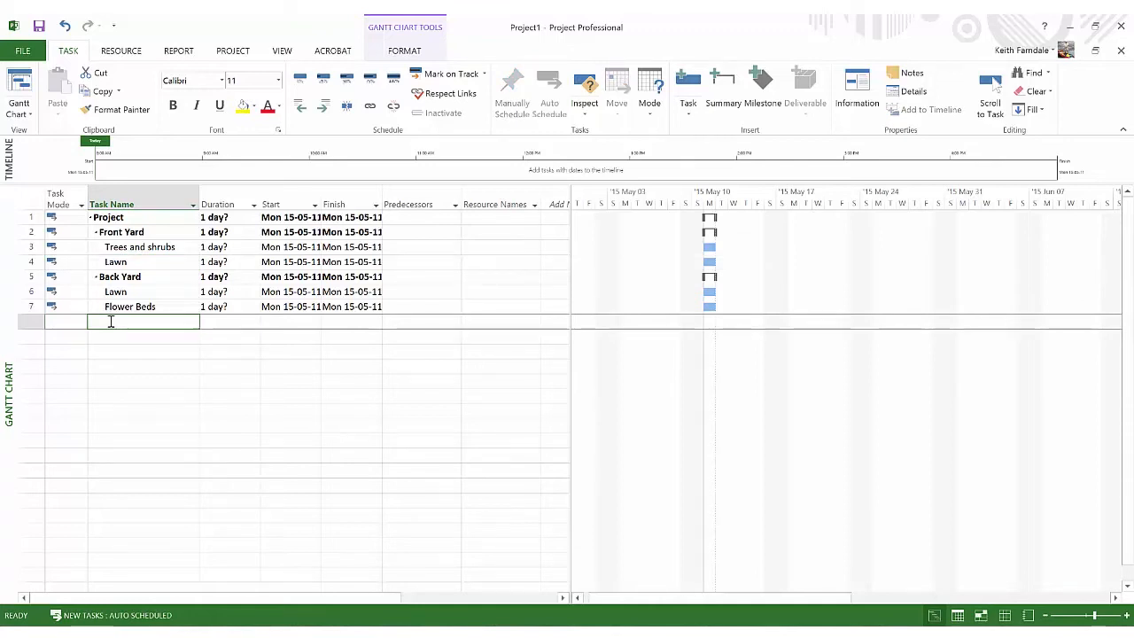
type("Comp")
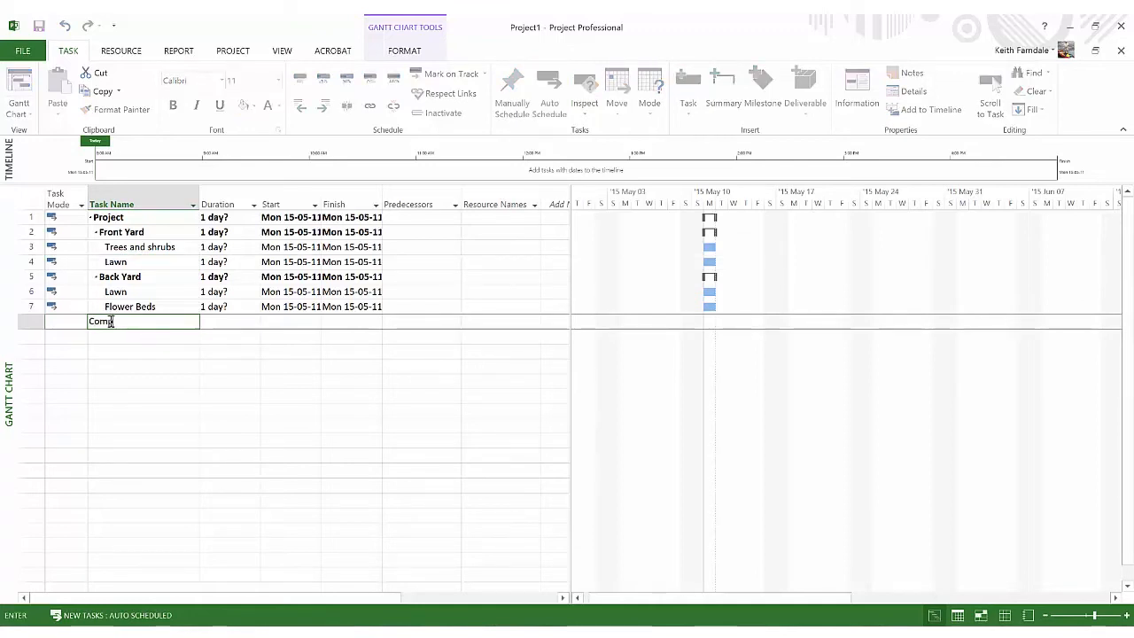
type("lete")
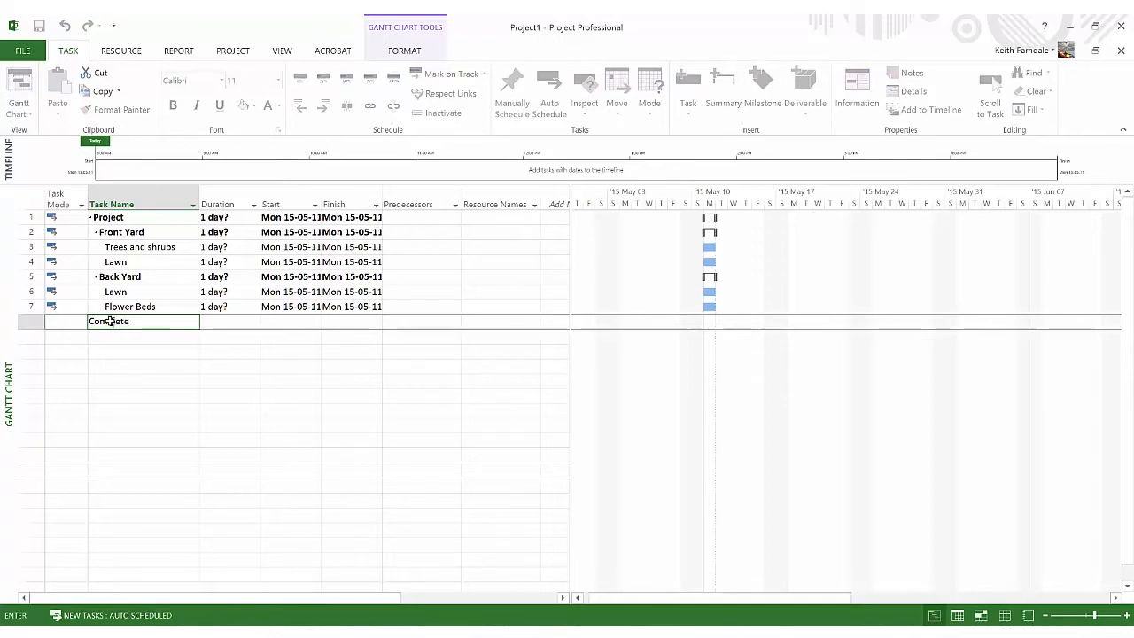
left_click(118, 354)
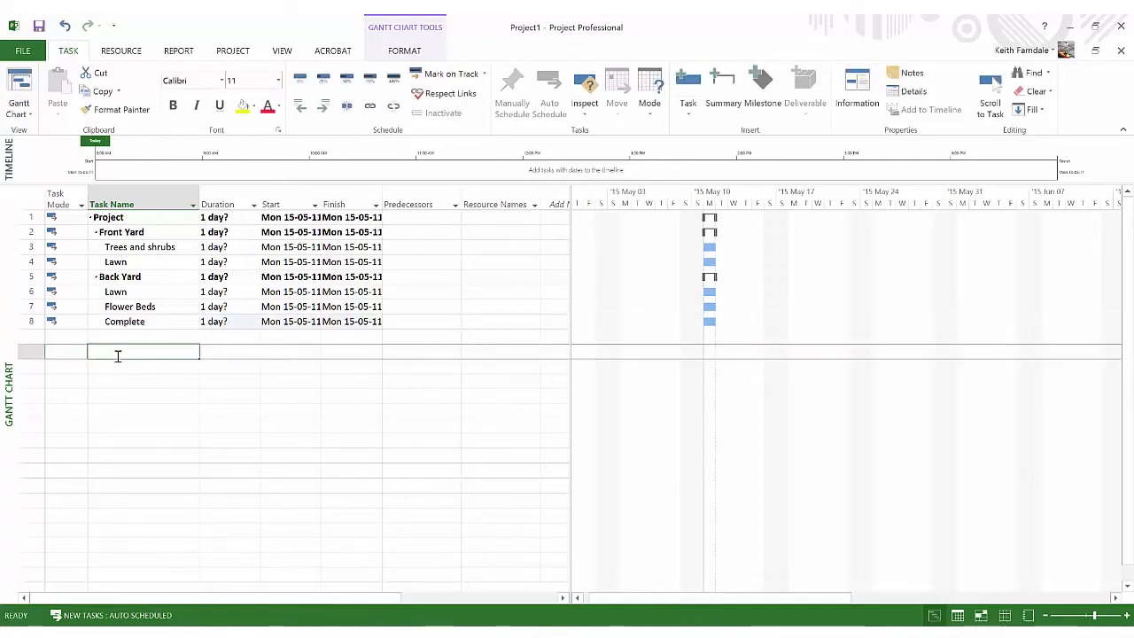
left_click(121, 321)
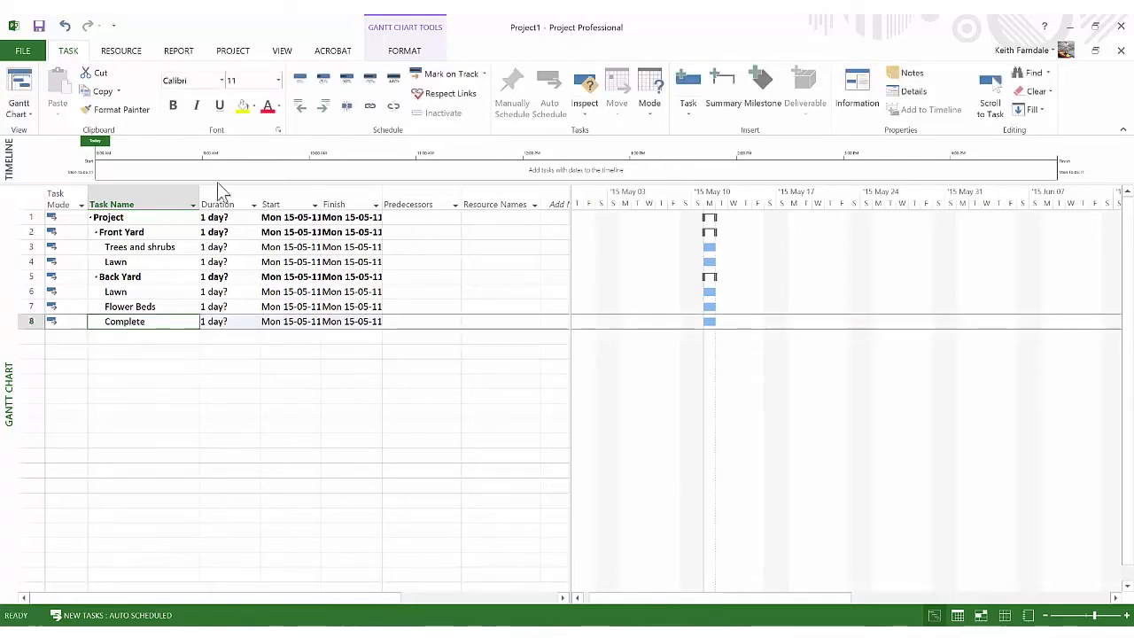
left_click(303, 113)
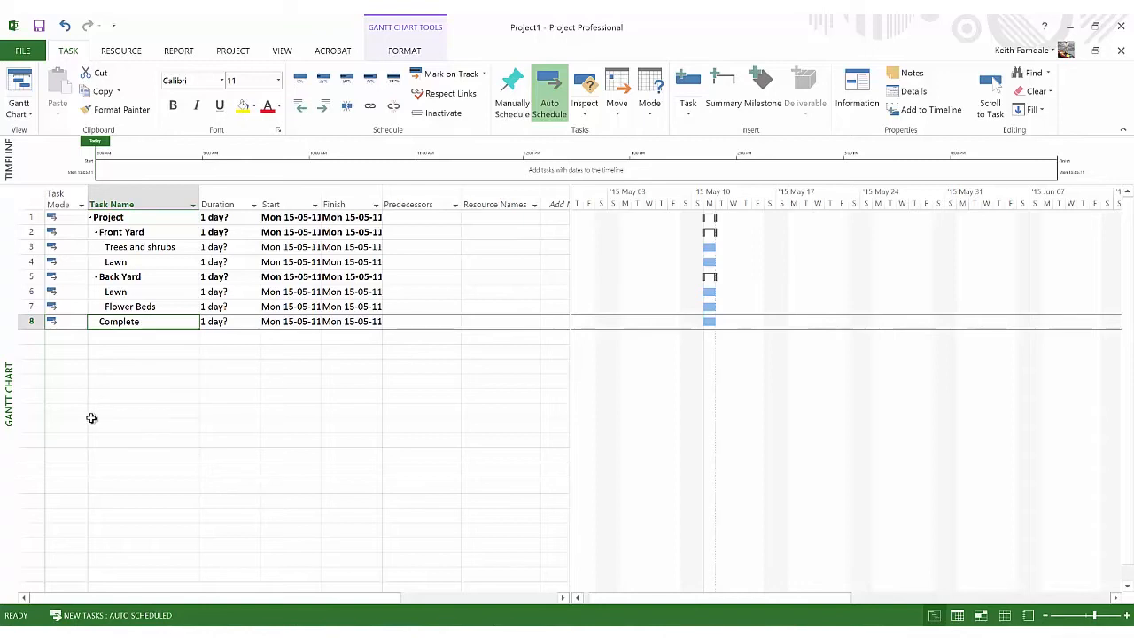
- Set the duration of the Complete task to 0 days so it acts as a milestone
left_click(212, 322)
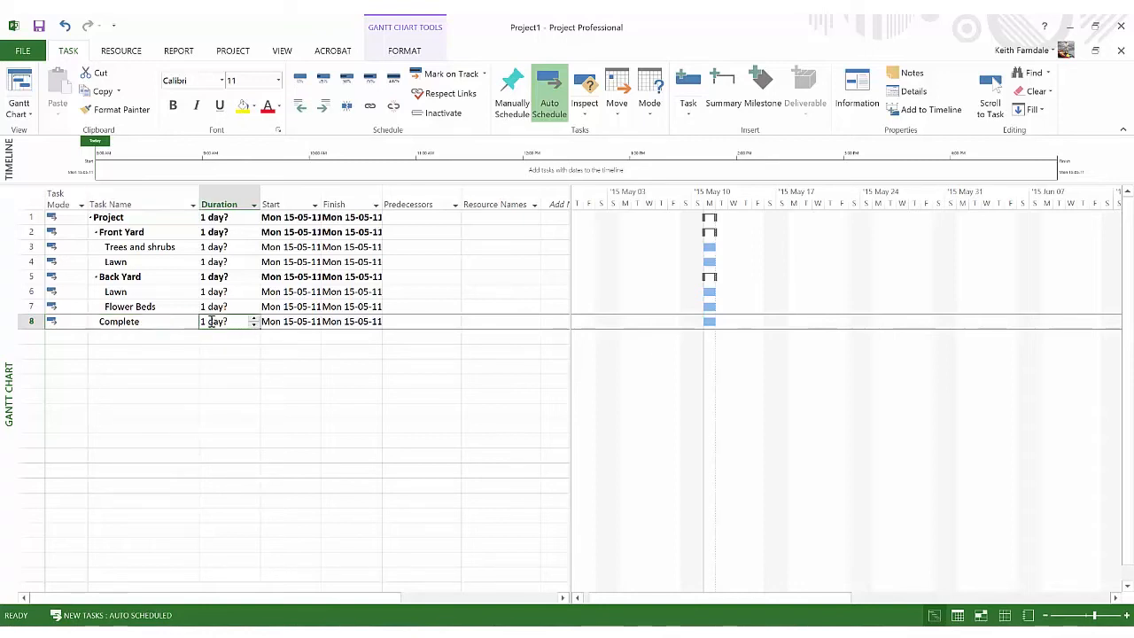
type("0")
key("Return")
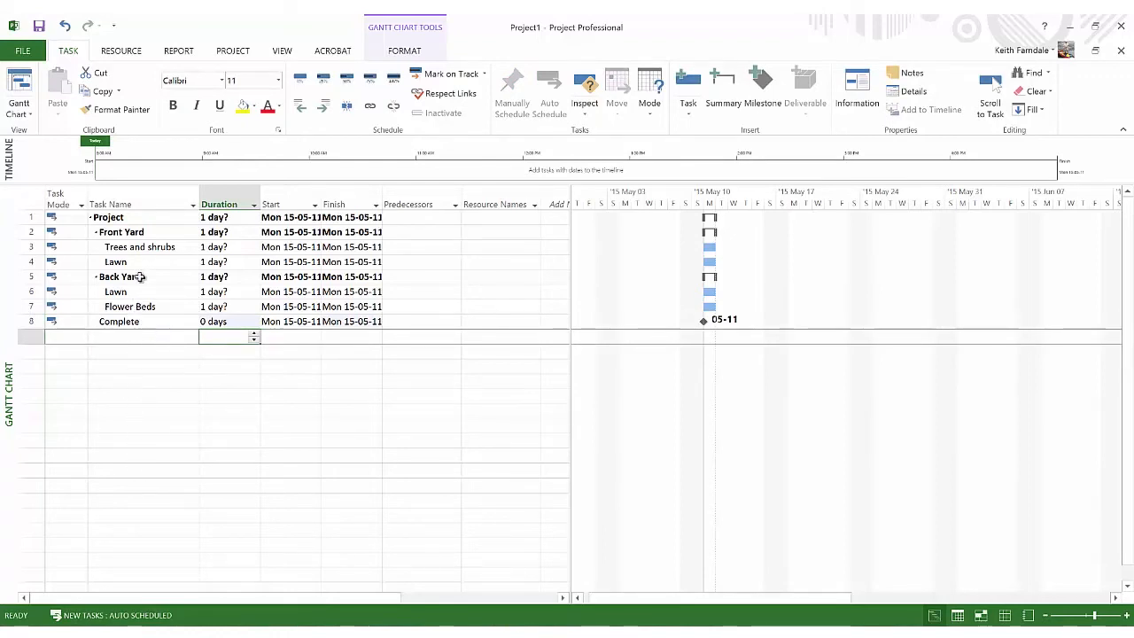
- Set the durations of Front Yard's Trees and shrubs and Lawn subtasks to 2 days each
left_click(210, 247)
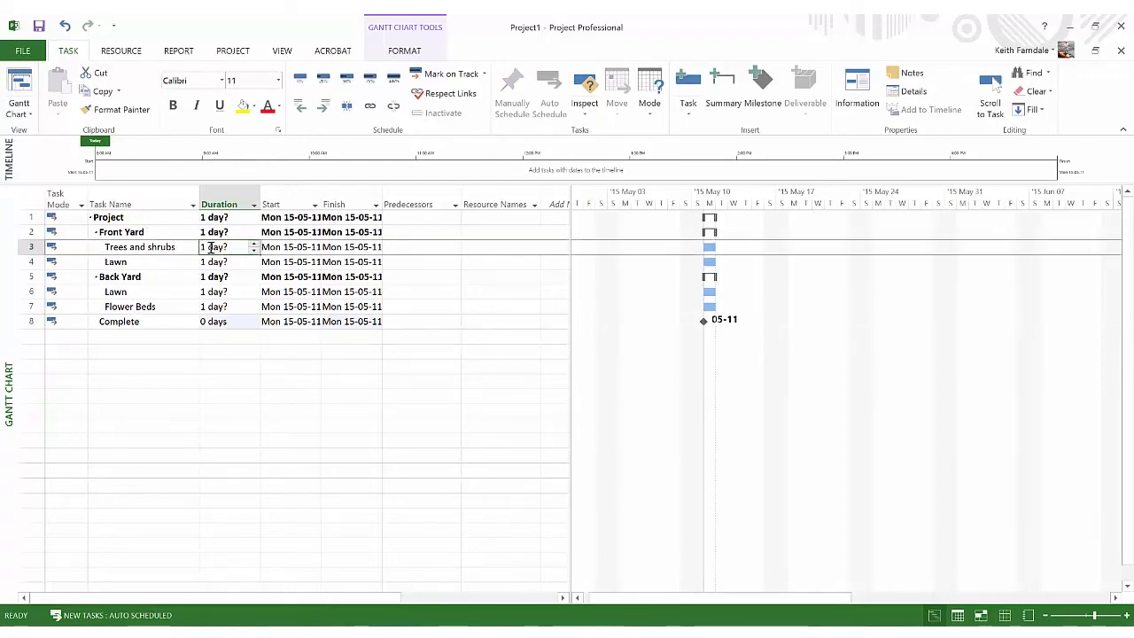
type("2")
key("Return")
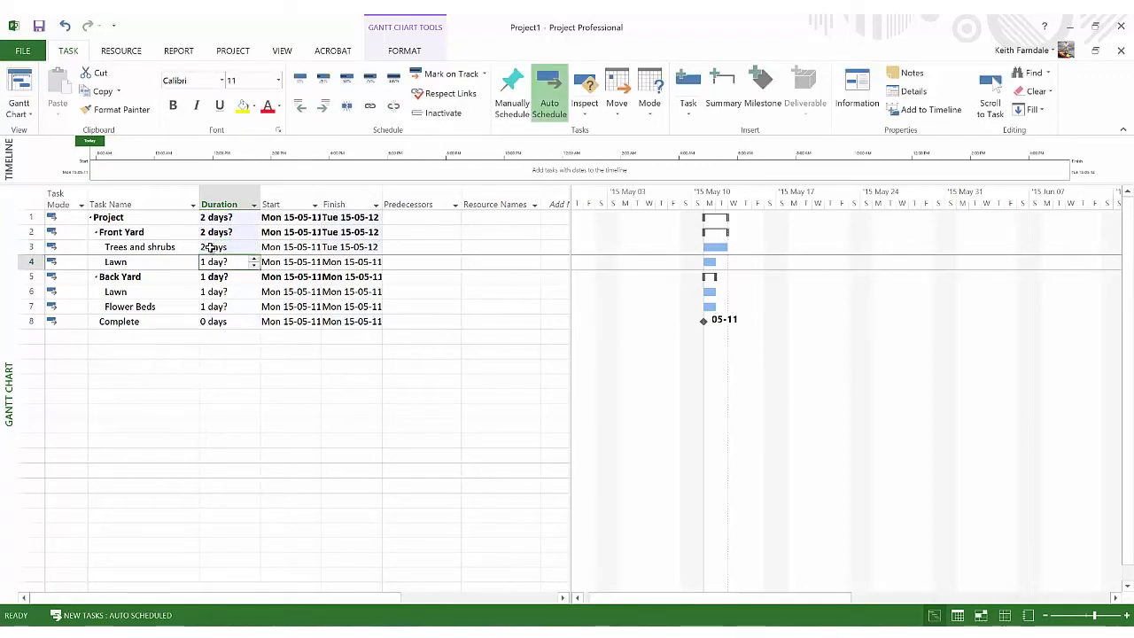
type("2")
key("Return")
key("Return")
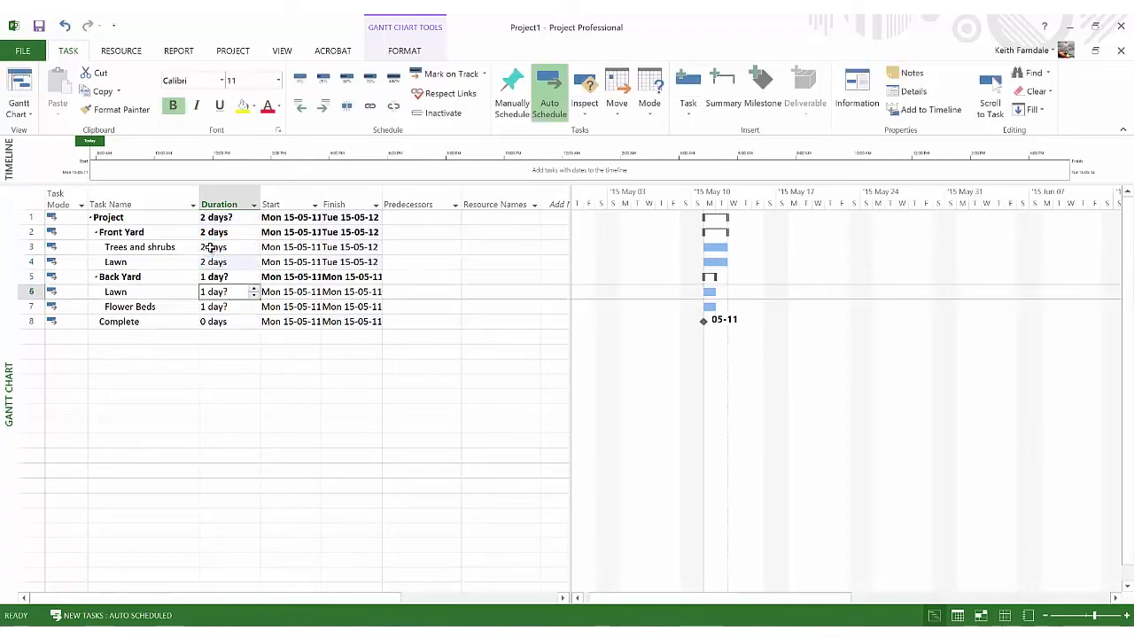
- Set the durations of Back Yard's Lawn and Flower Beds subtasks to 2 days each
type("2")
key("Return")
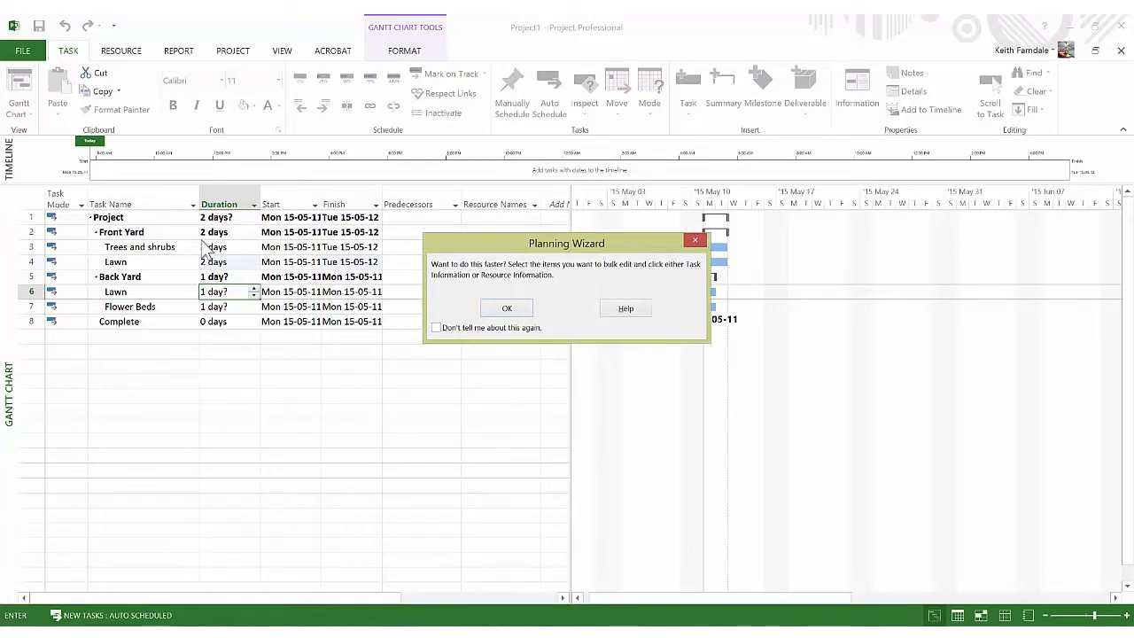
left_click(519, 312)
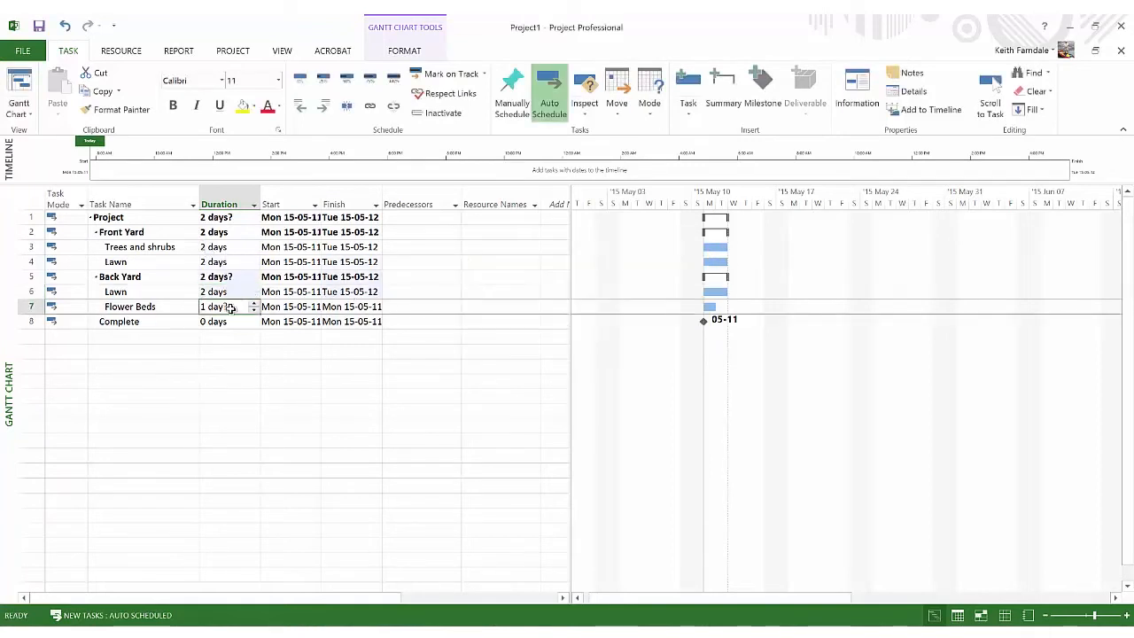
type("2")
key("Return")
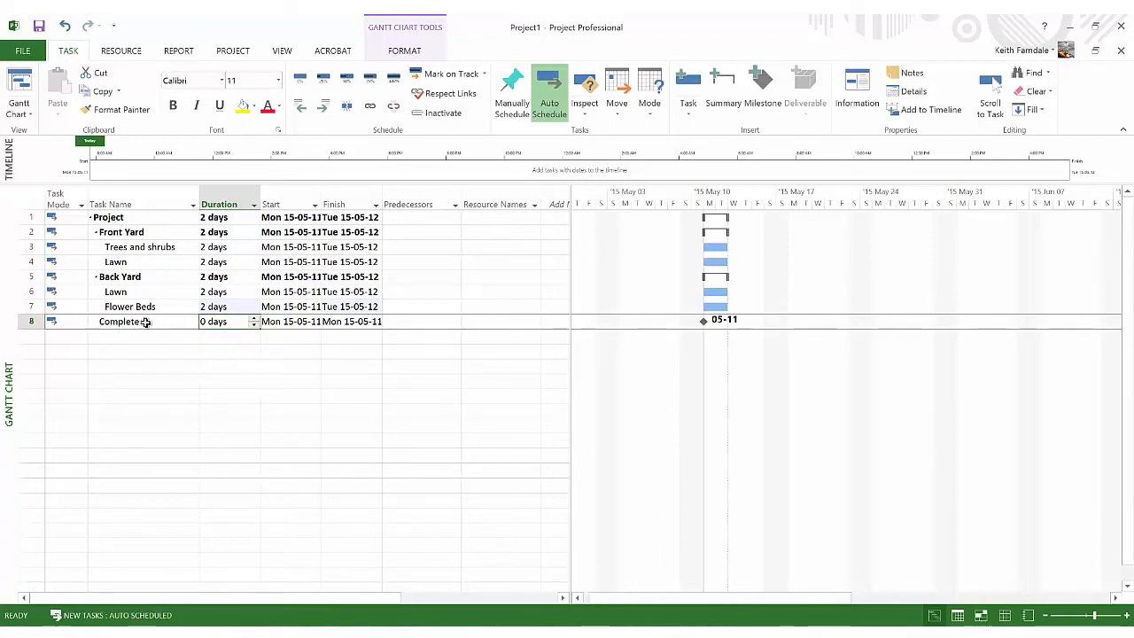
- Link Front Yard's Trees and shrubs and Lawn subtasks so that Lawn follows Trees and shrubs
left_click(129, 248)
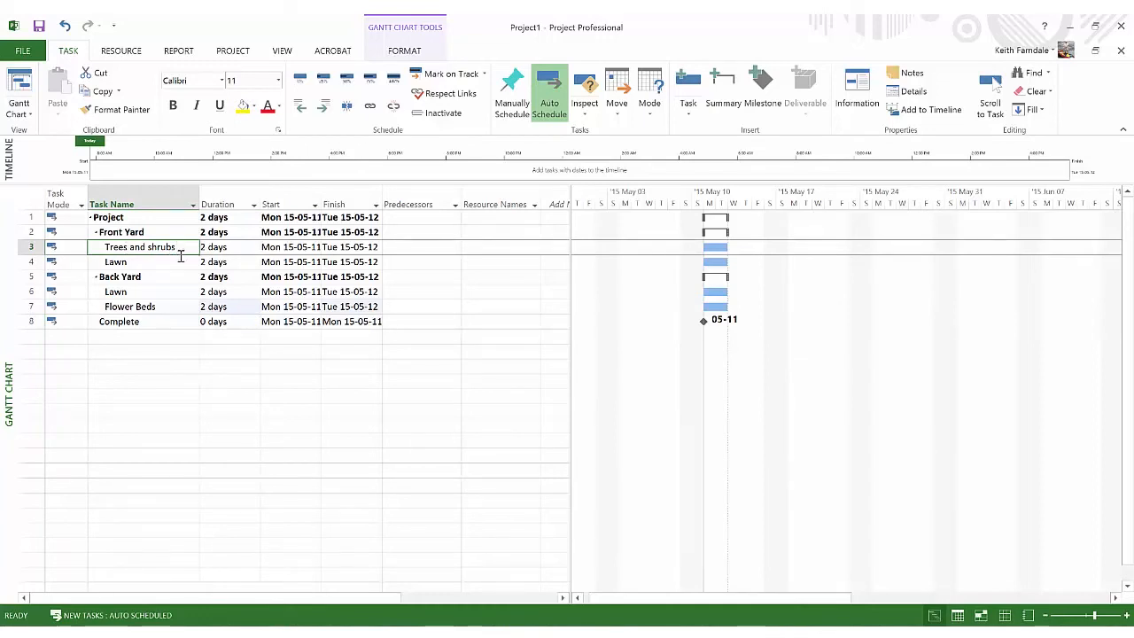
left_click_drag(181, 255, 181, 259)
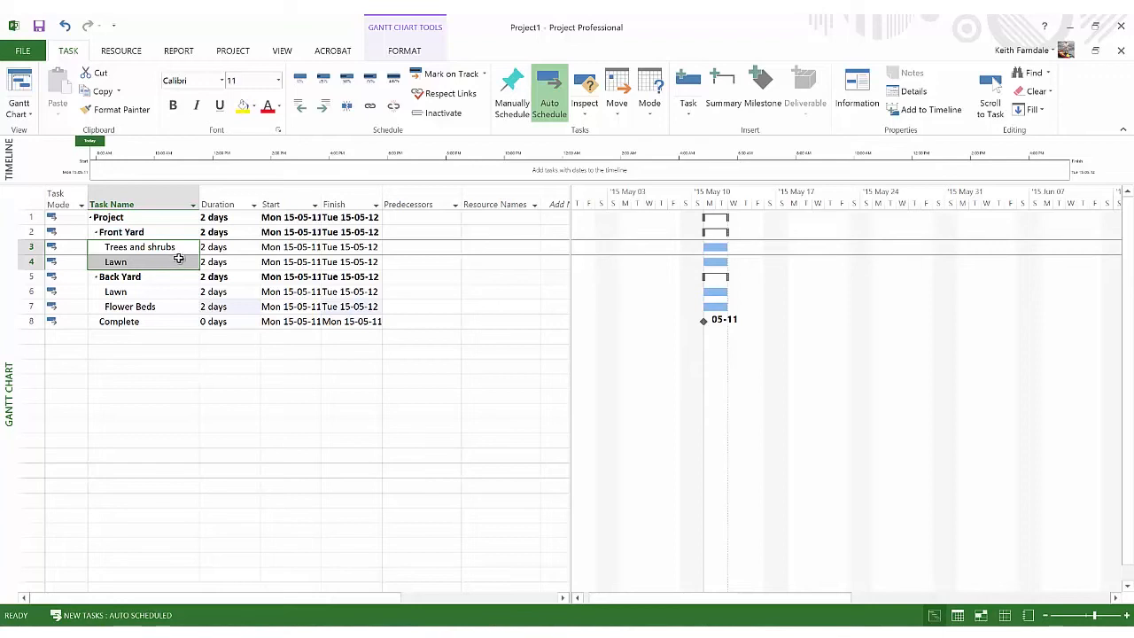
left_click(374, 109)
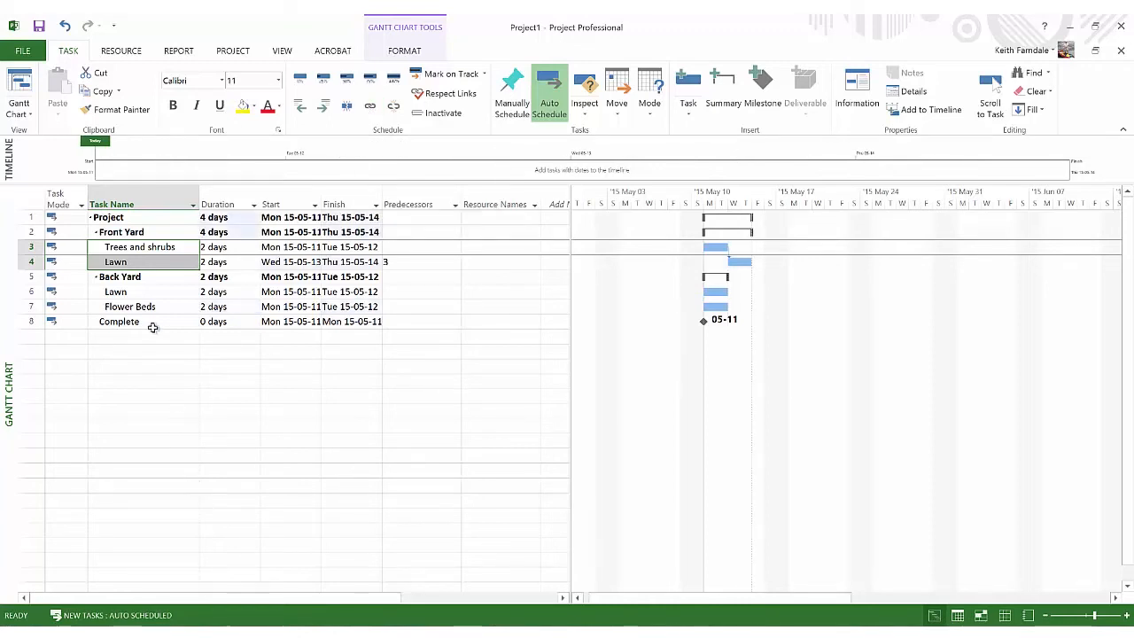
- Review the predecessors and advanced constraint settings in the task information of Front Yard's Lawn subtask
double_click(166, 263)
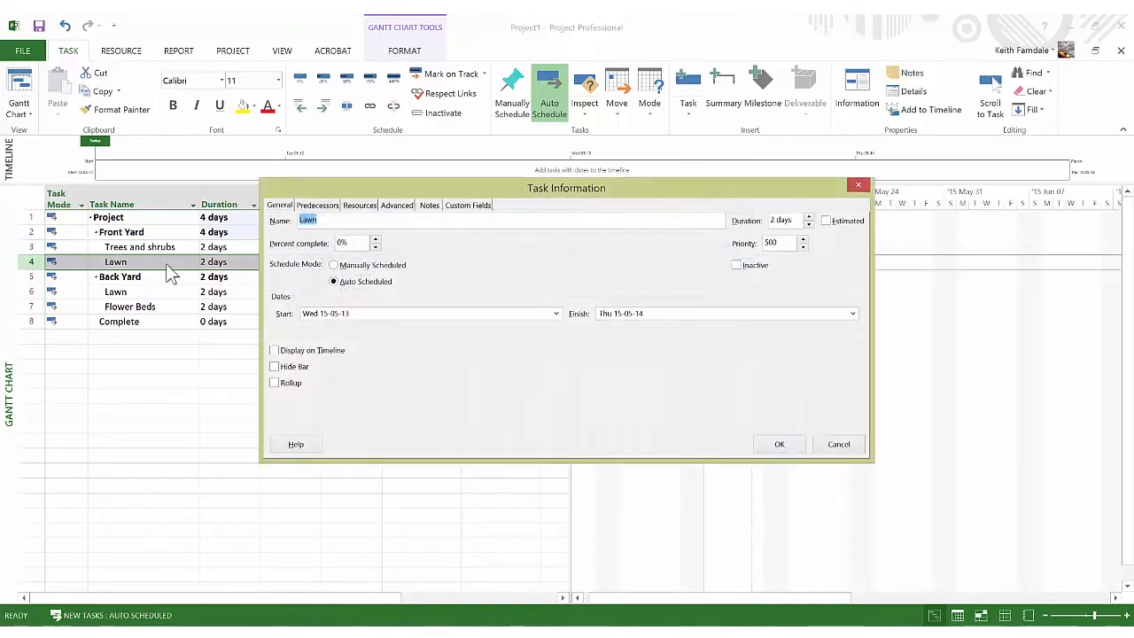
left_click(315, 207)
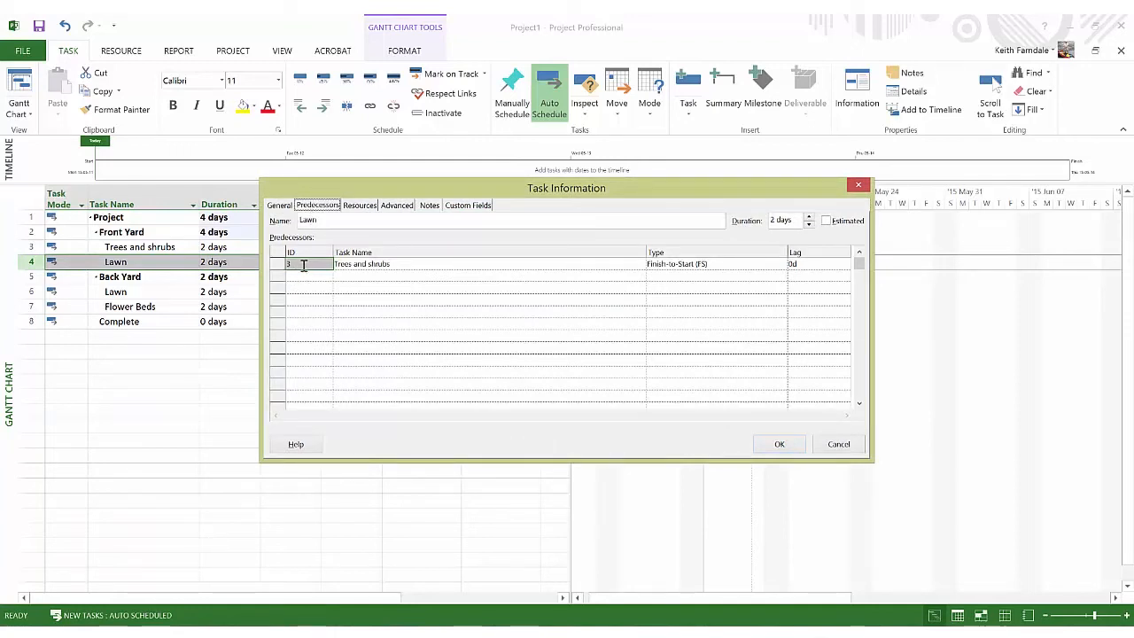
left_click(397, 207)
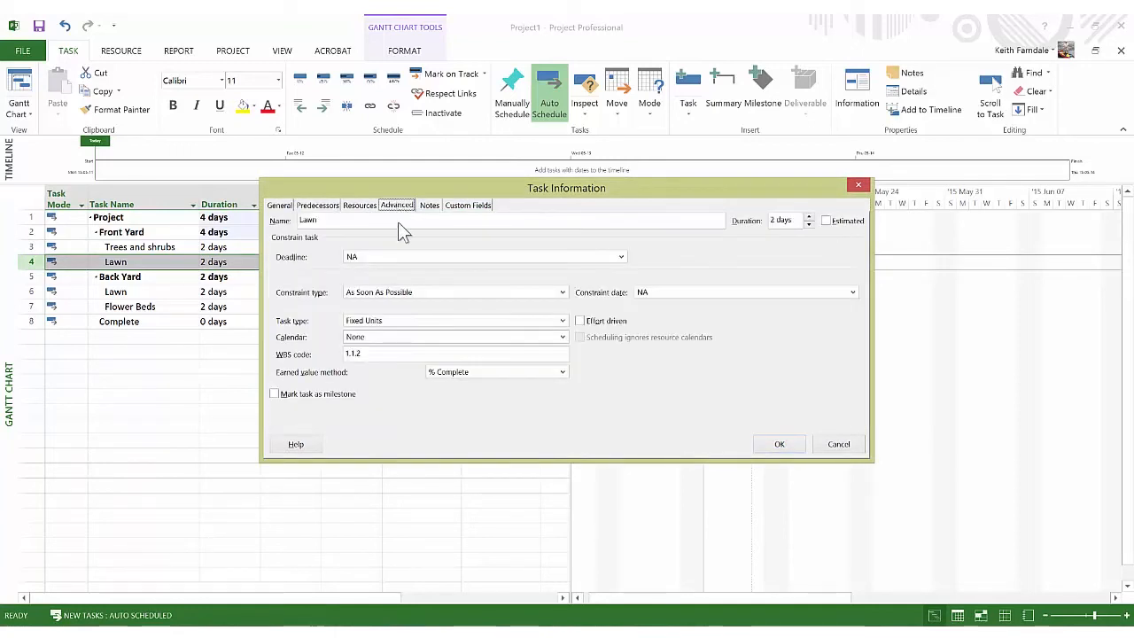
left_click(777, 447)
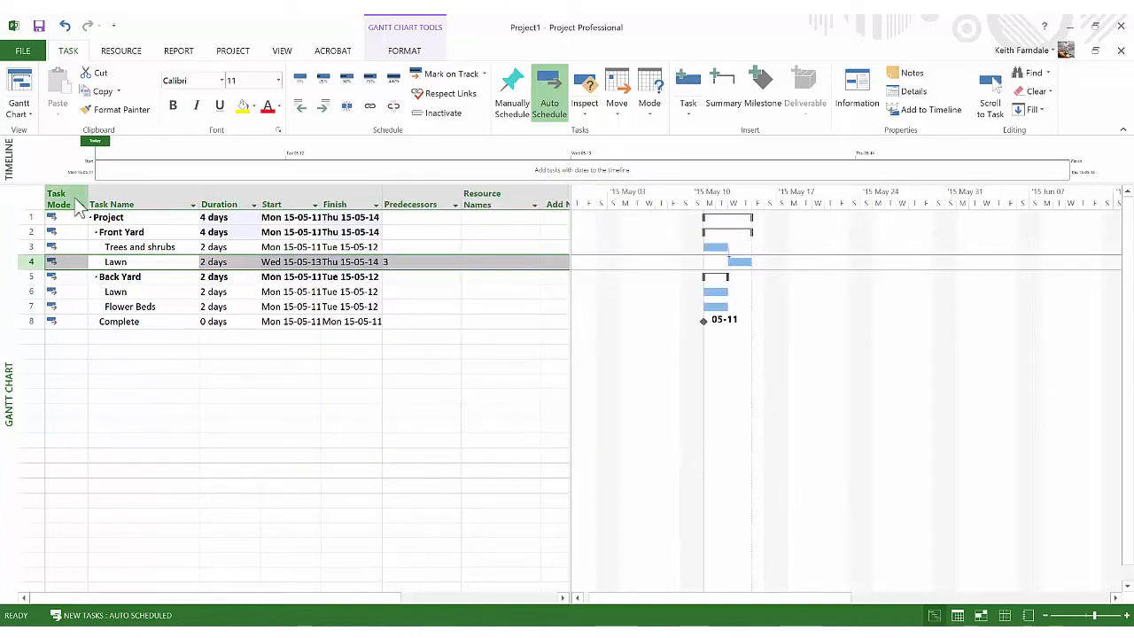
- Check the task mode options for Front Yard's Lawn subtask and keep Auto Scheduled
left_click(65, 261)
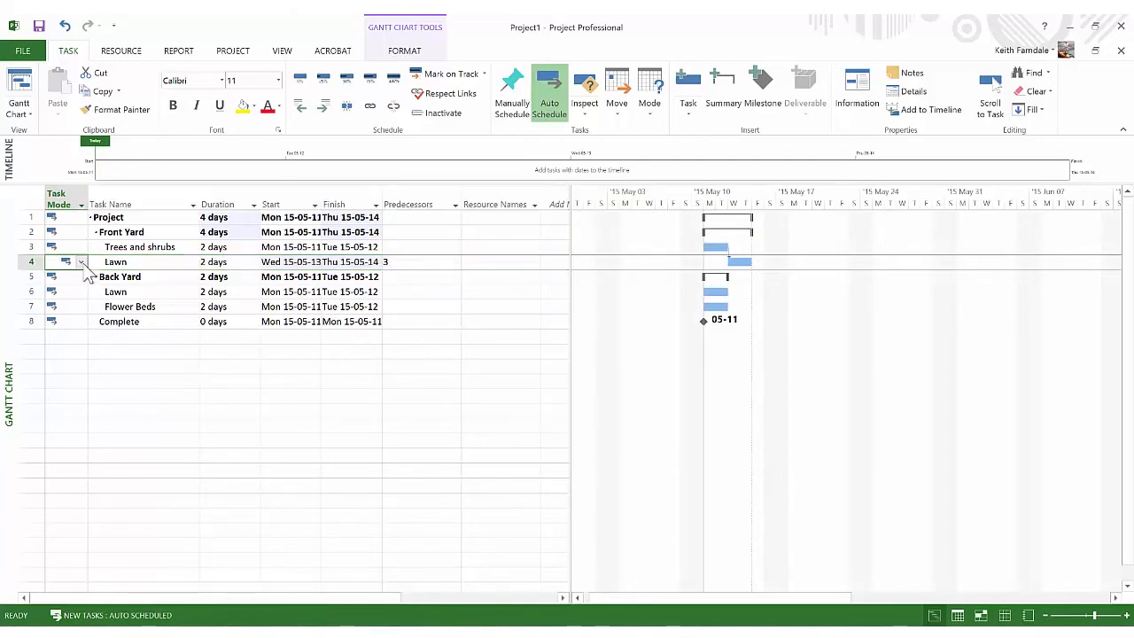
left_click(81, 262)
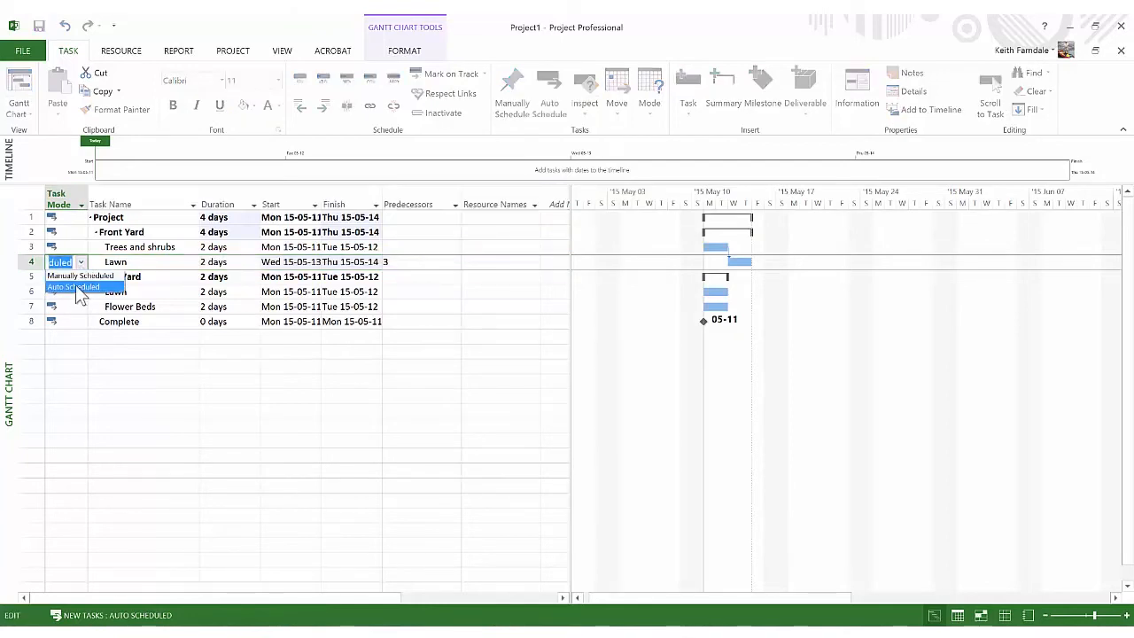
left_click(76, 288)
left_click(61, 381)
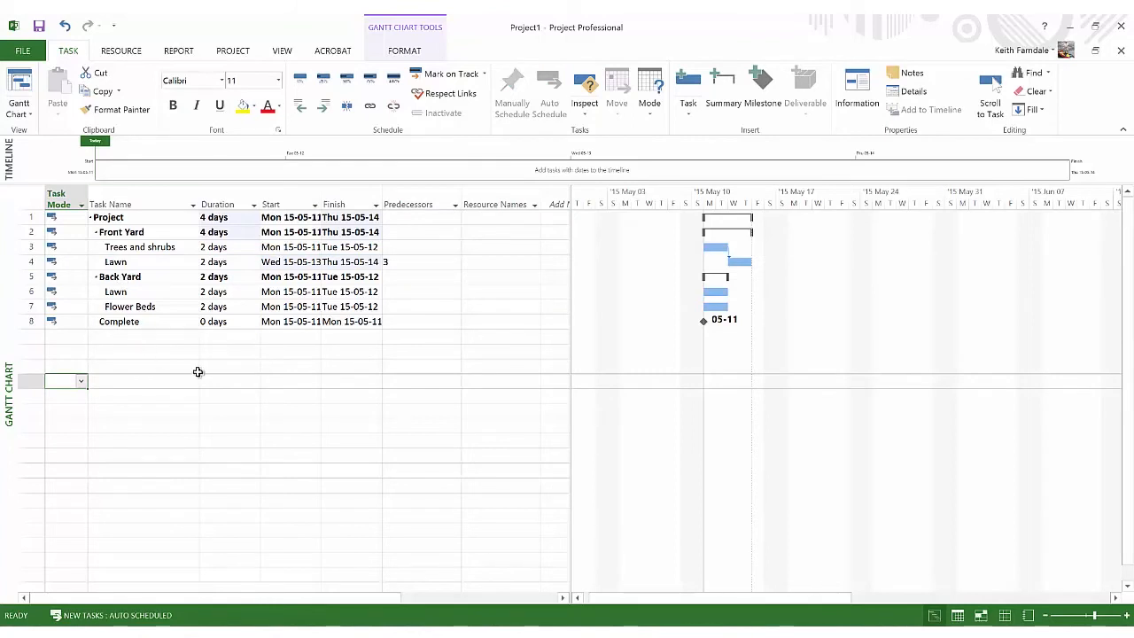
- In the task information of Back Yard's Lawn, add task 7 (Flower Beds) as its predecessor
left_click(132, 307)
left_click(129, 292)
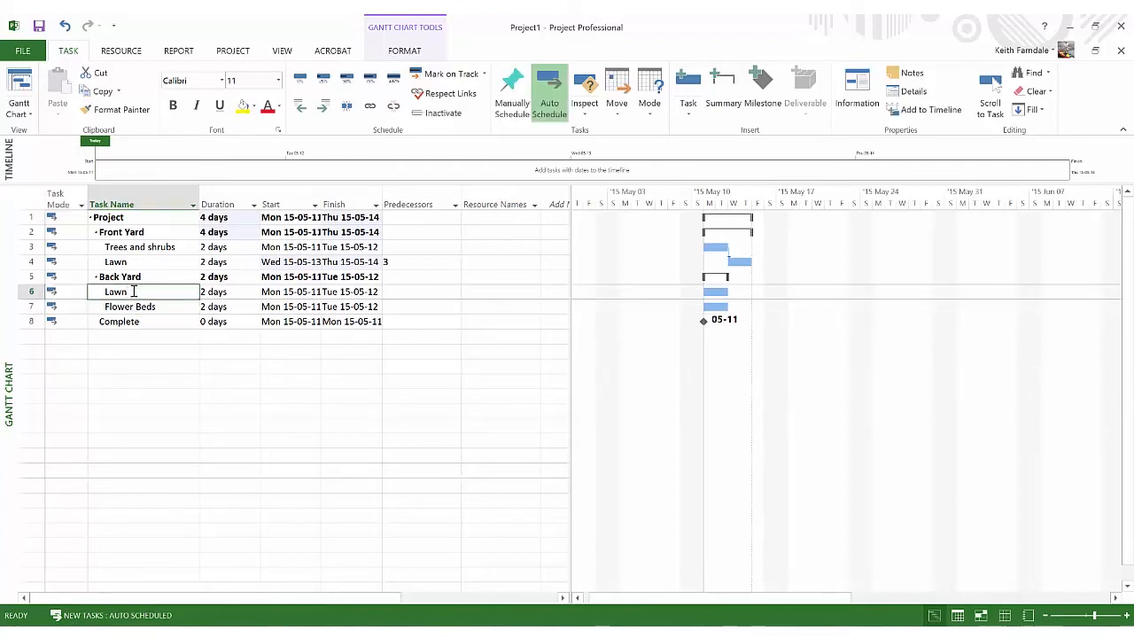
double_click(135, 296)
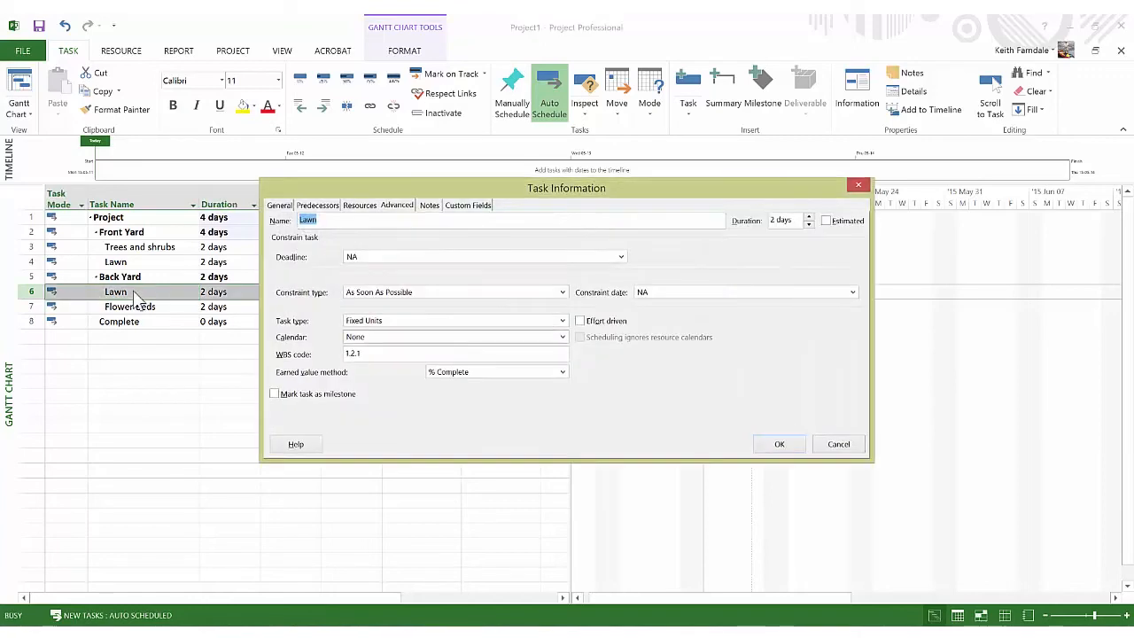
left_click(316, 205)
left_click(303, 263)
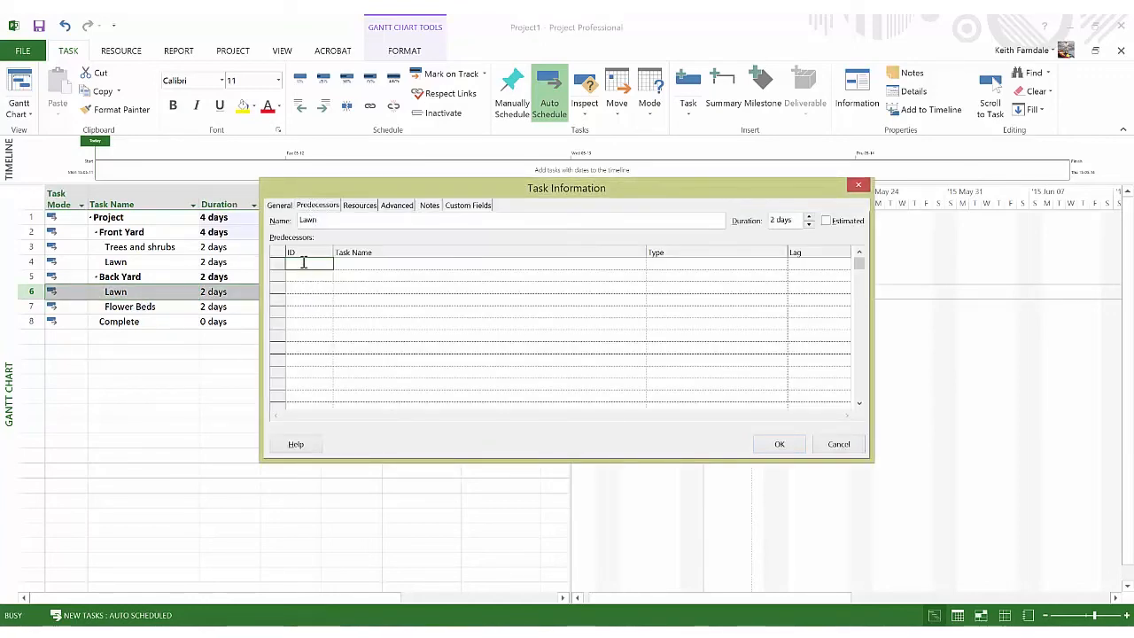
type("7")
left_click(767, 445)
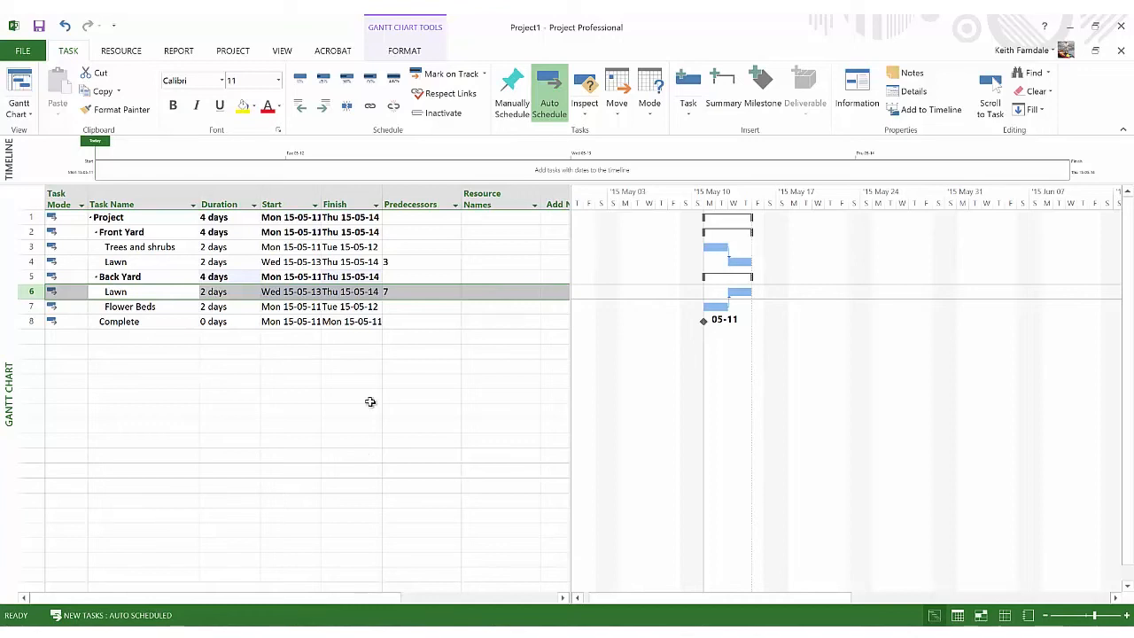
- In the task information of Flower Beds, add task 4 (Front Yard's Lawn) as its predecessor
double_click(137, 306)
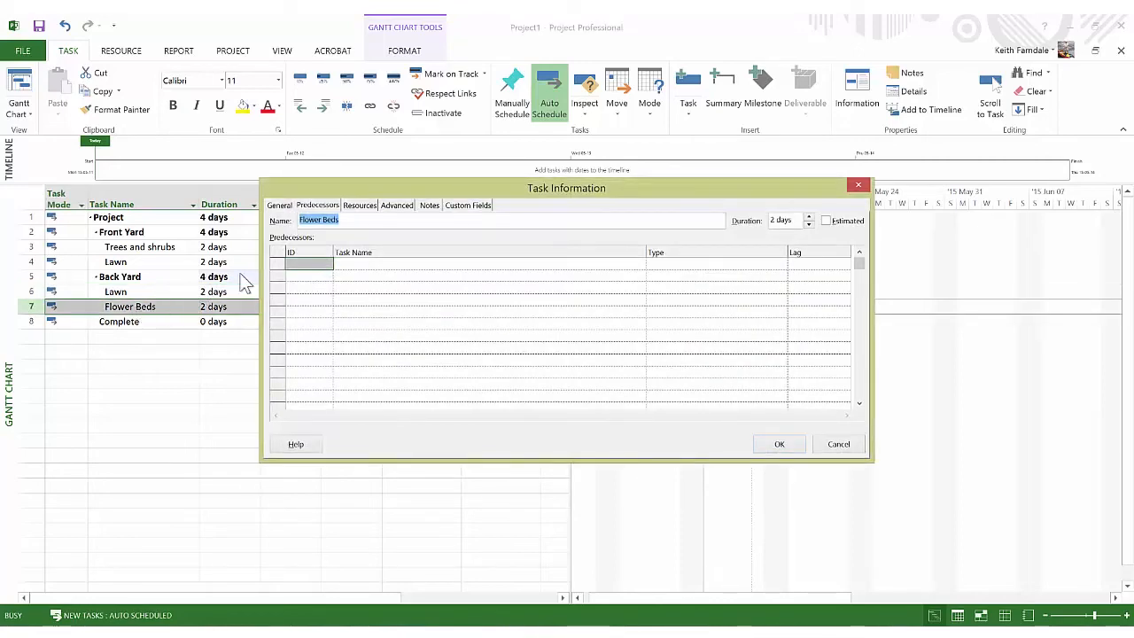
left_click(294, 263)
type("4")
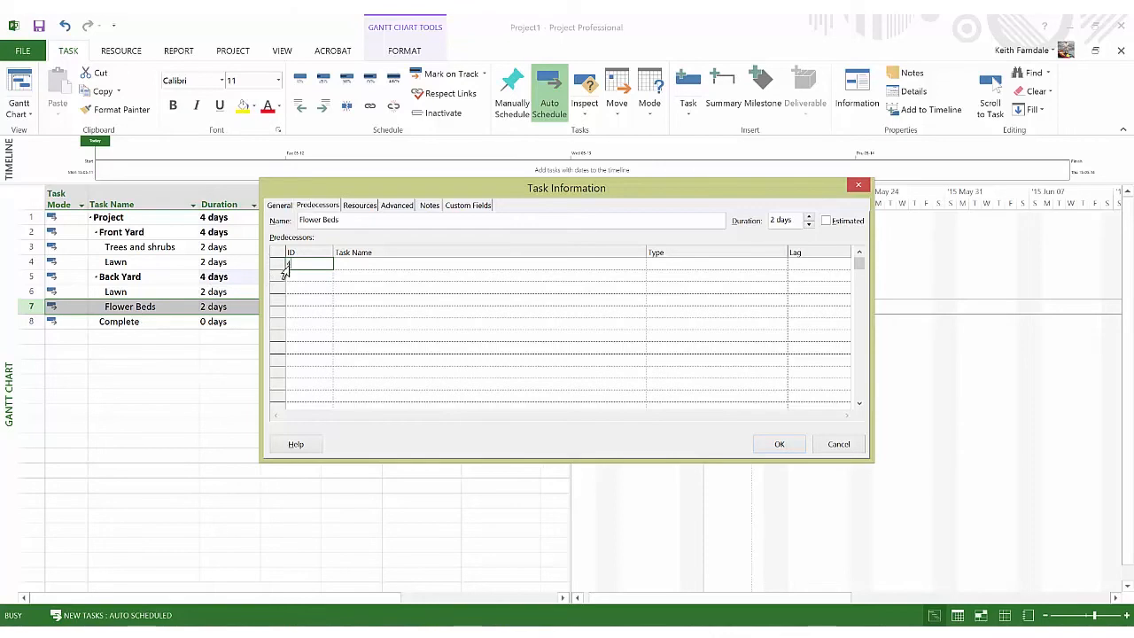
left_click(778, 445)
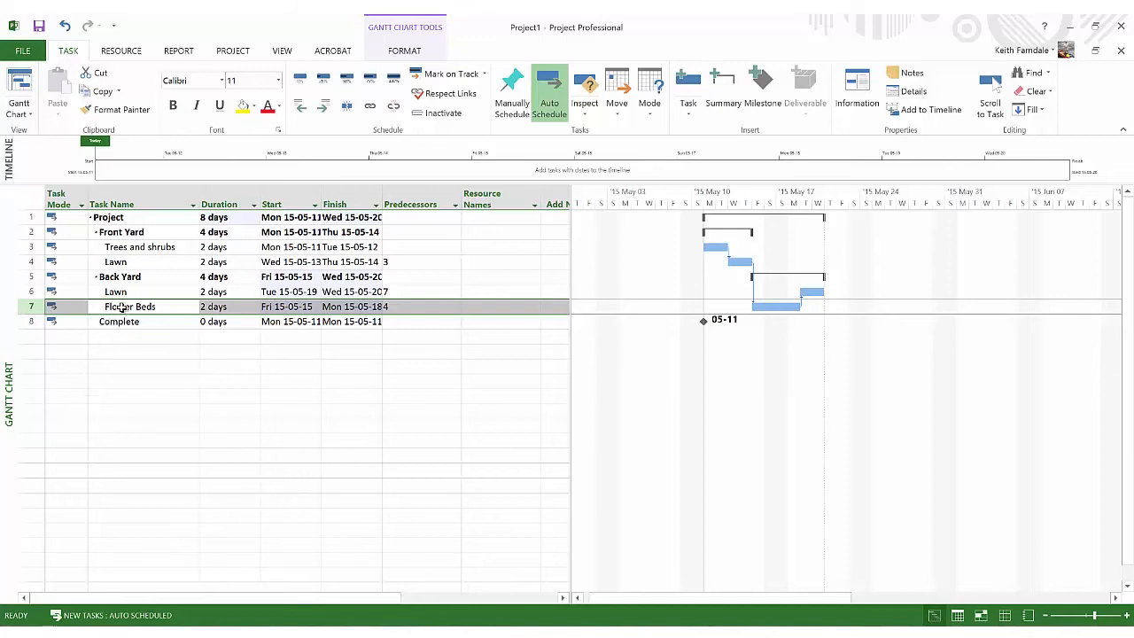
left_click(155, 364)
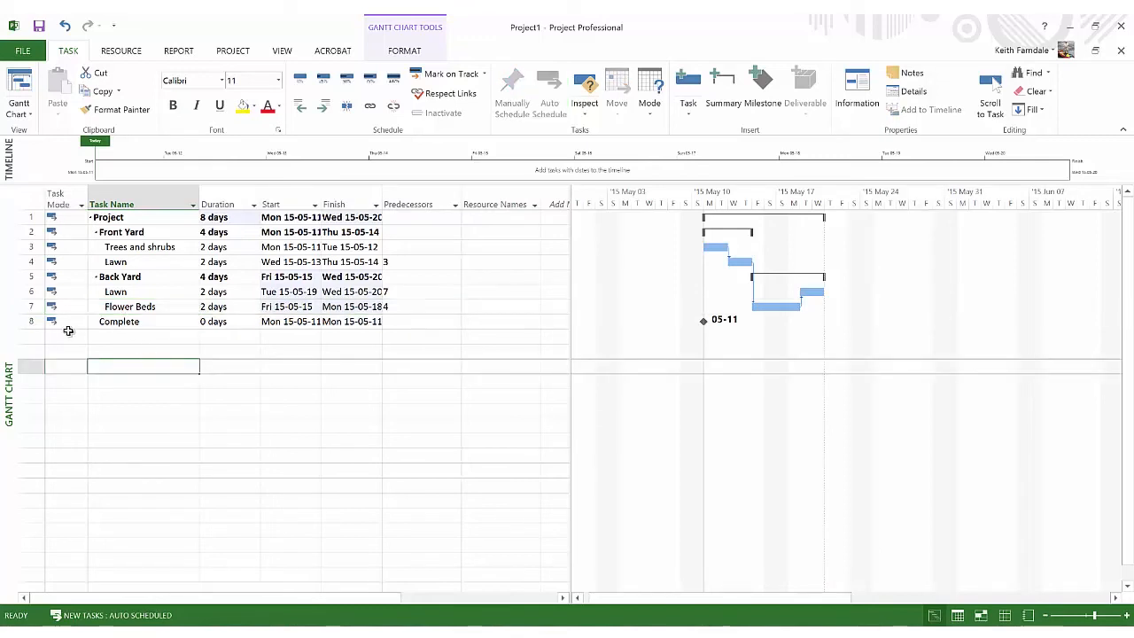
- Insert a new task named Photographs directly above the Complete milestone
right_click(33, 321)
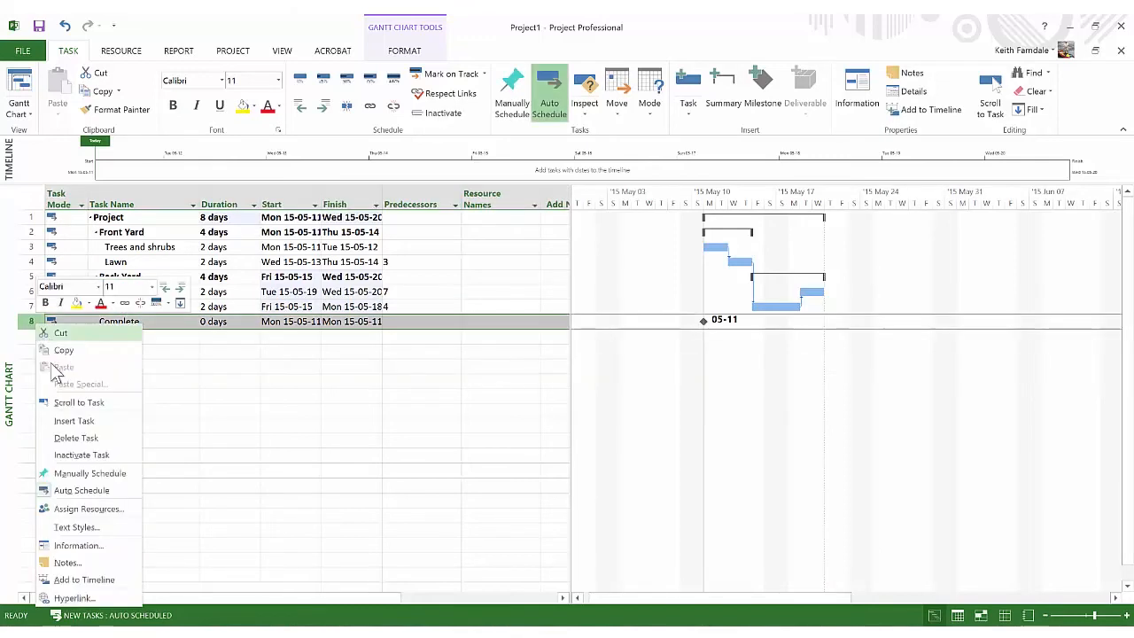
left_click(71, 421)
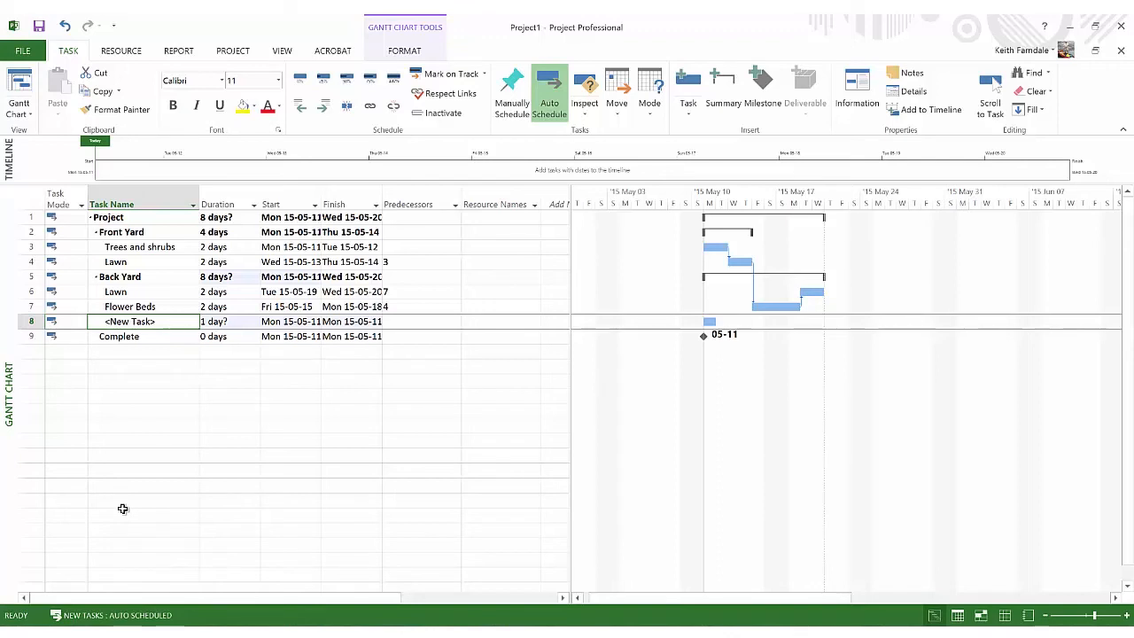
type("Pho")
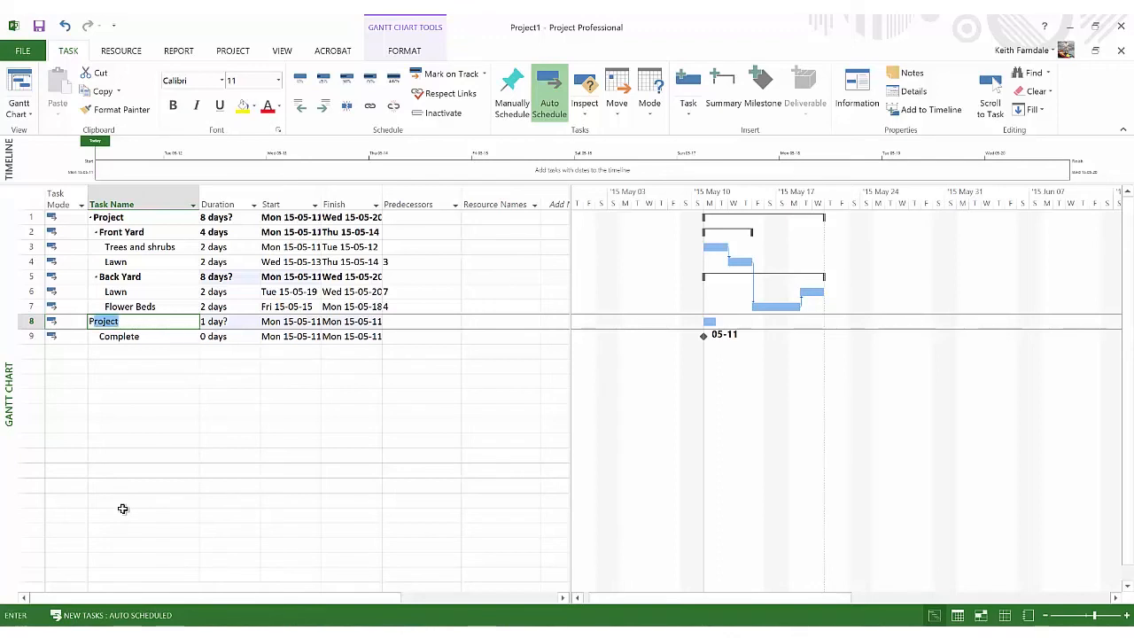
type("togra")
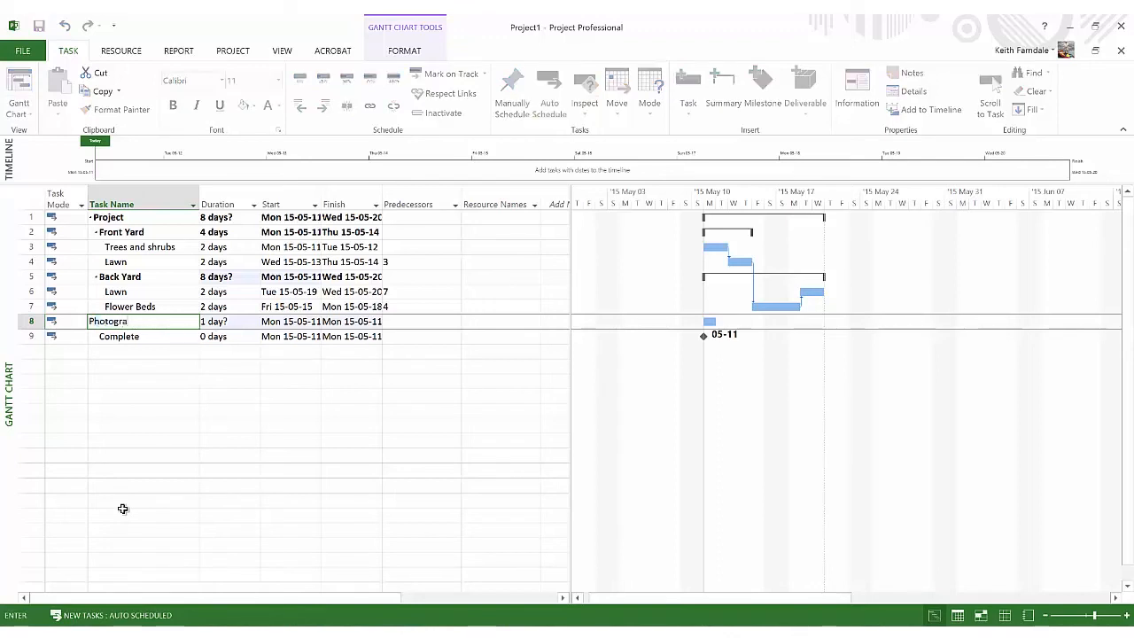
type("ph")
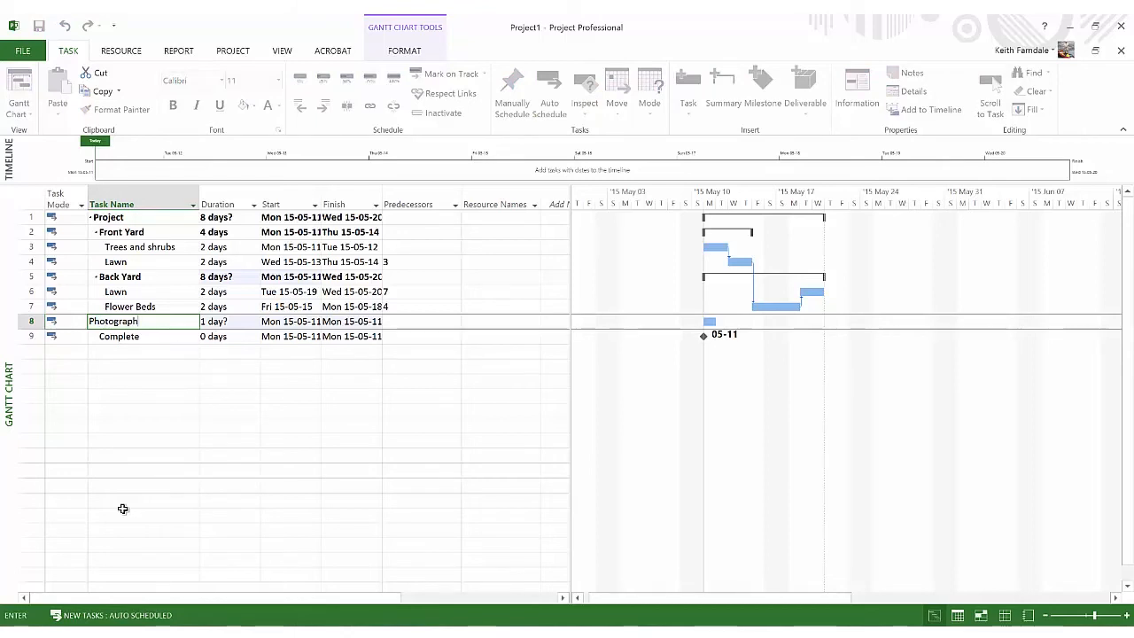
type("s")
left_click(141, 399)
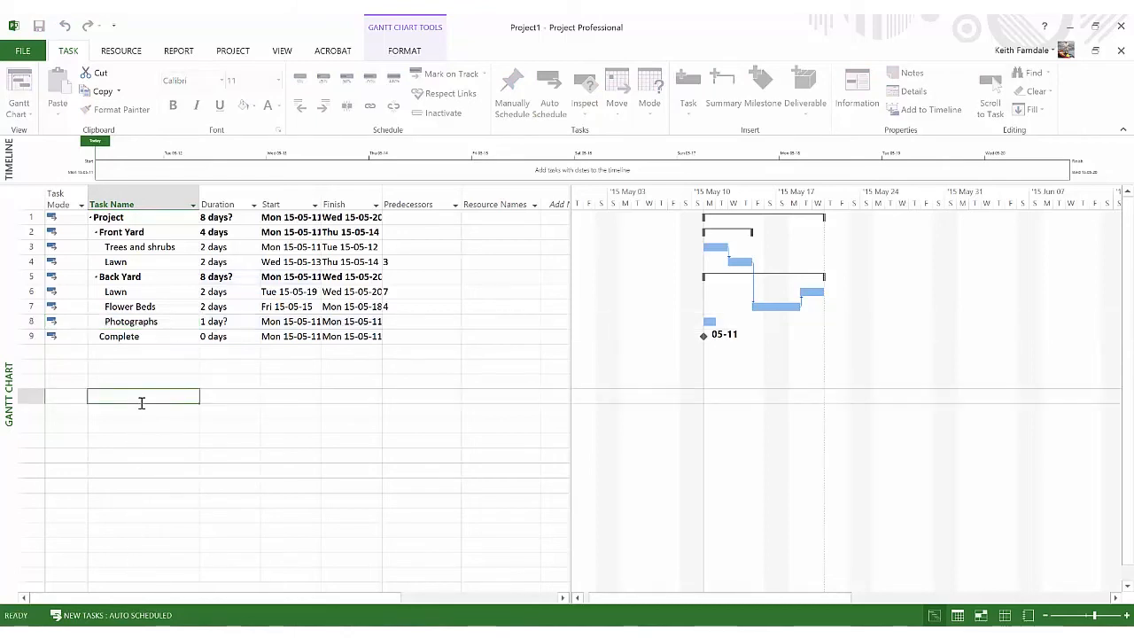
- Outdent Photographs to the same level as Back Yard and set its duration to 1 day
left_click(133, 319)
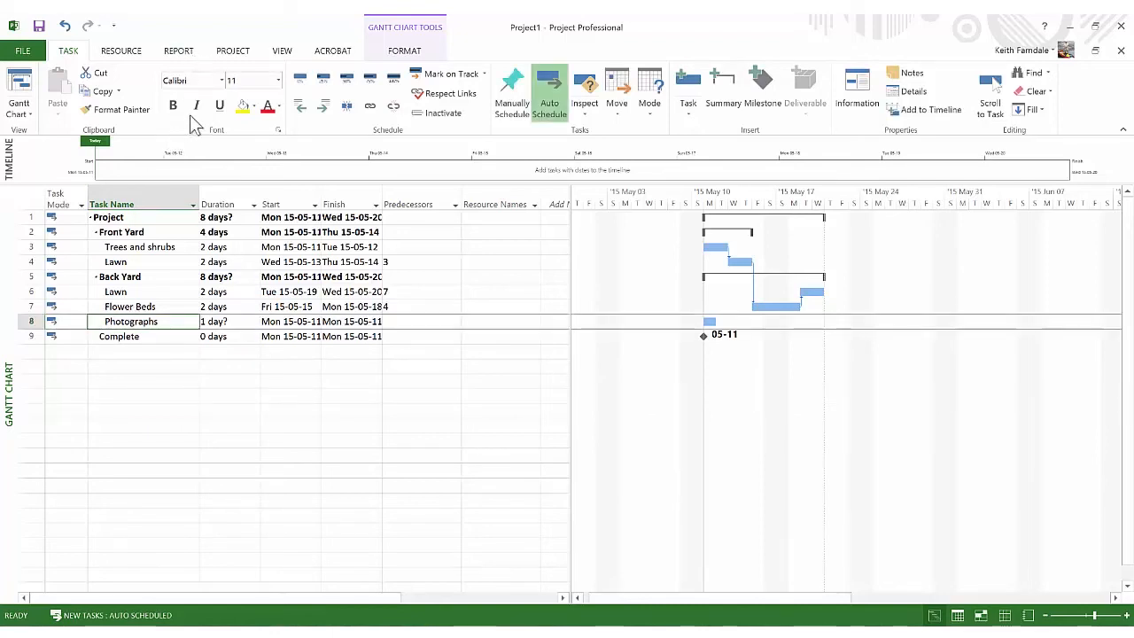
left_click(302, 107)
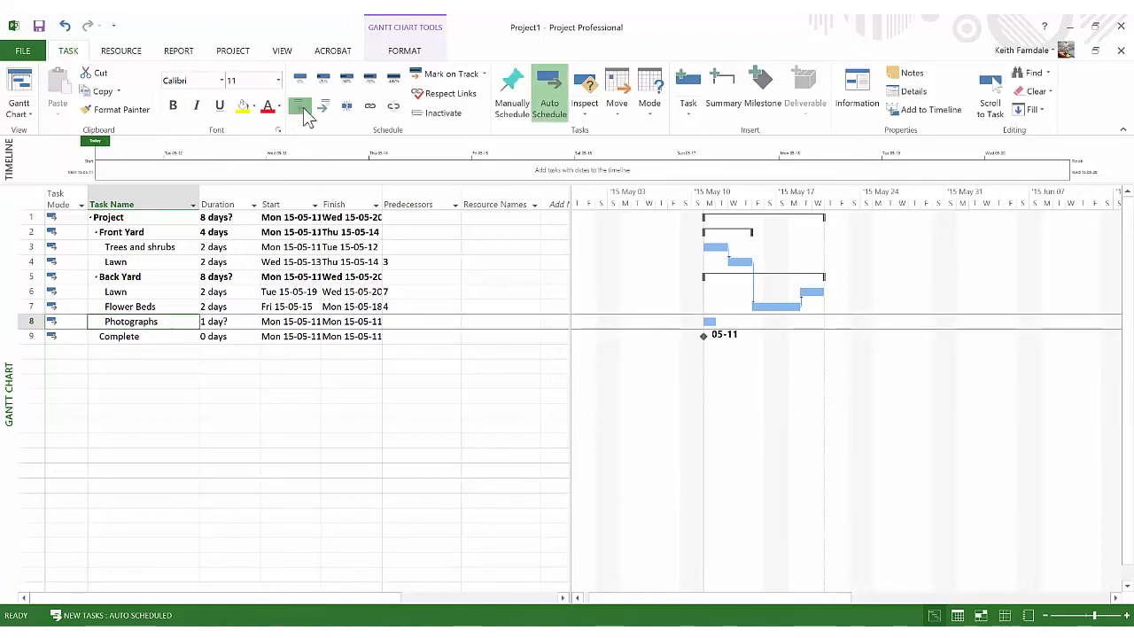
left_click(229, 321)
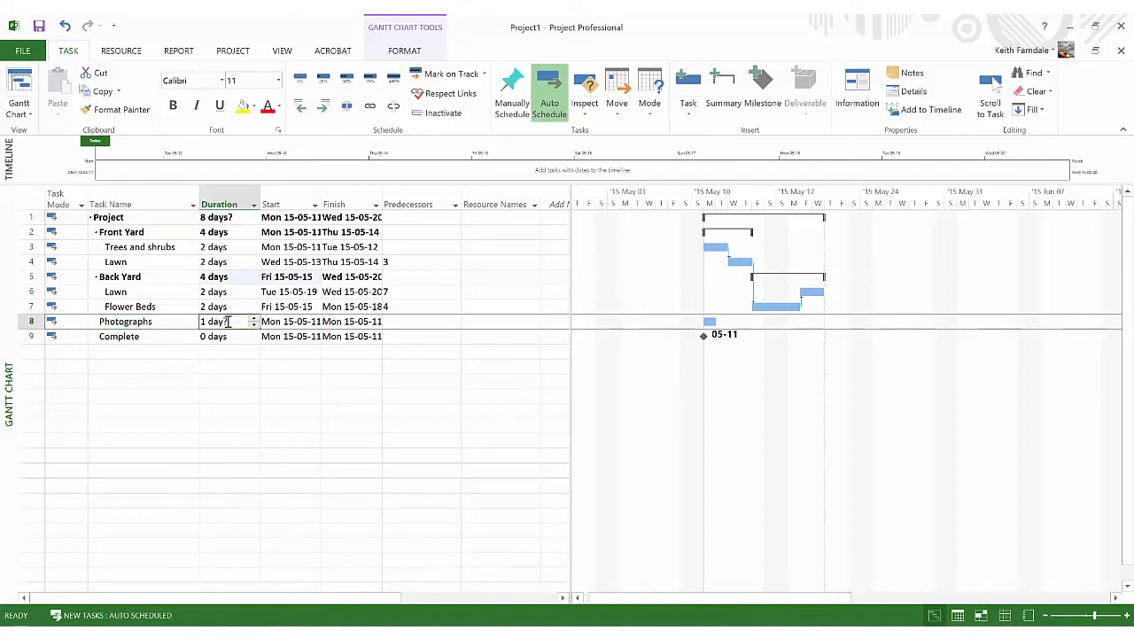
type("1")
key("Return")
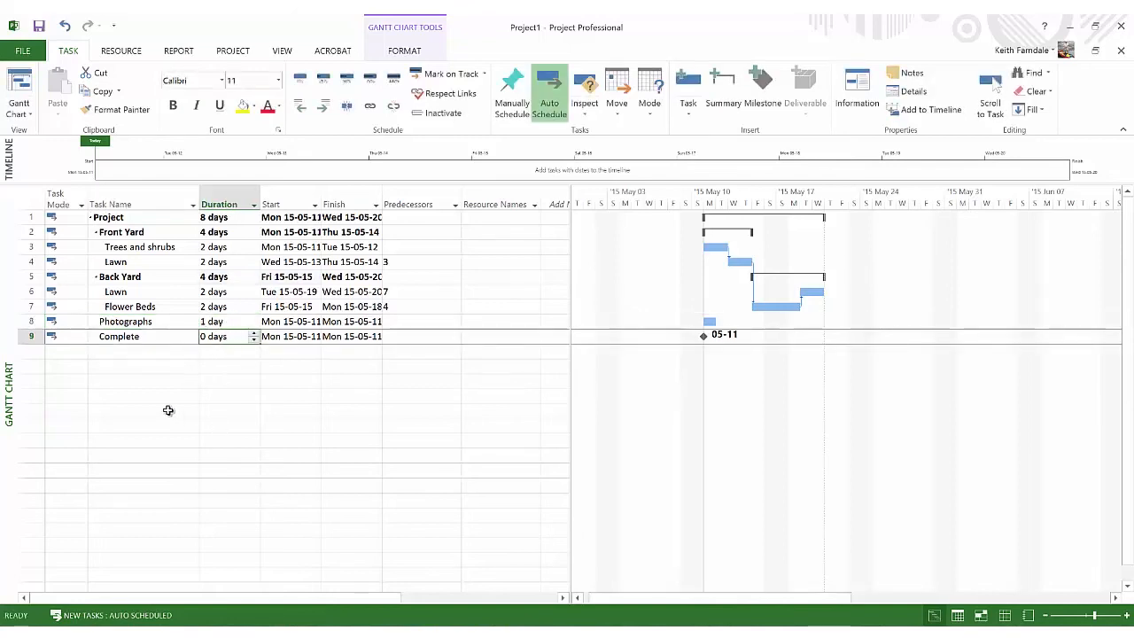
- In the task information of Photographs, add task 6 (Back Yard's Lawn) as its predecessor
left_click(148, 321)
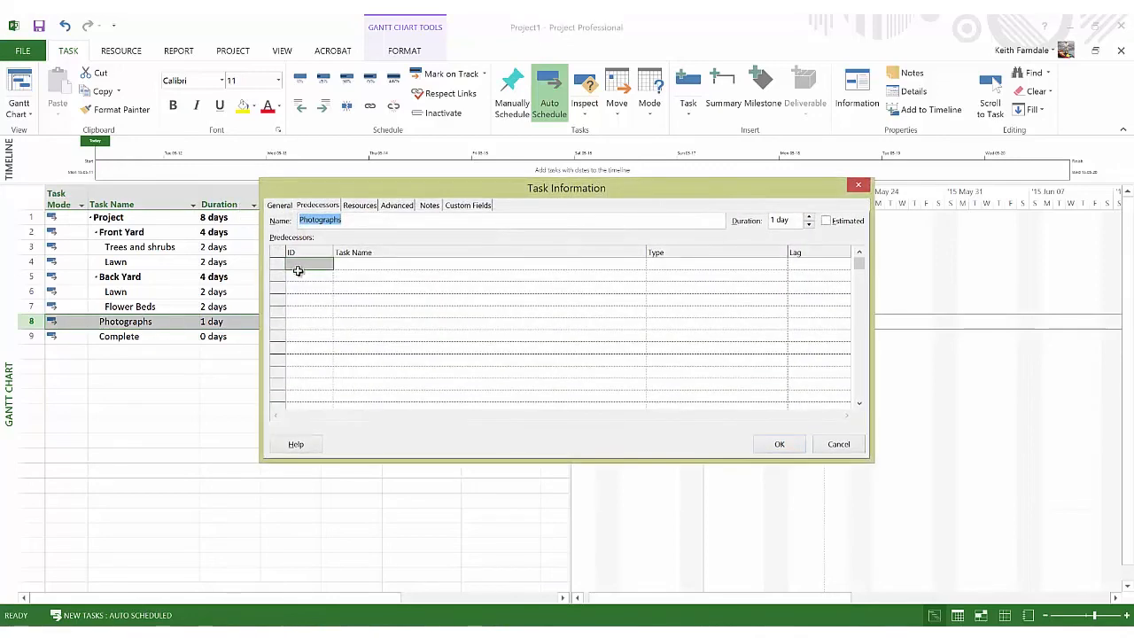
left_click(301, 262)
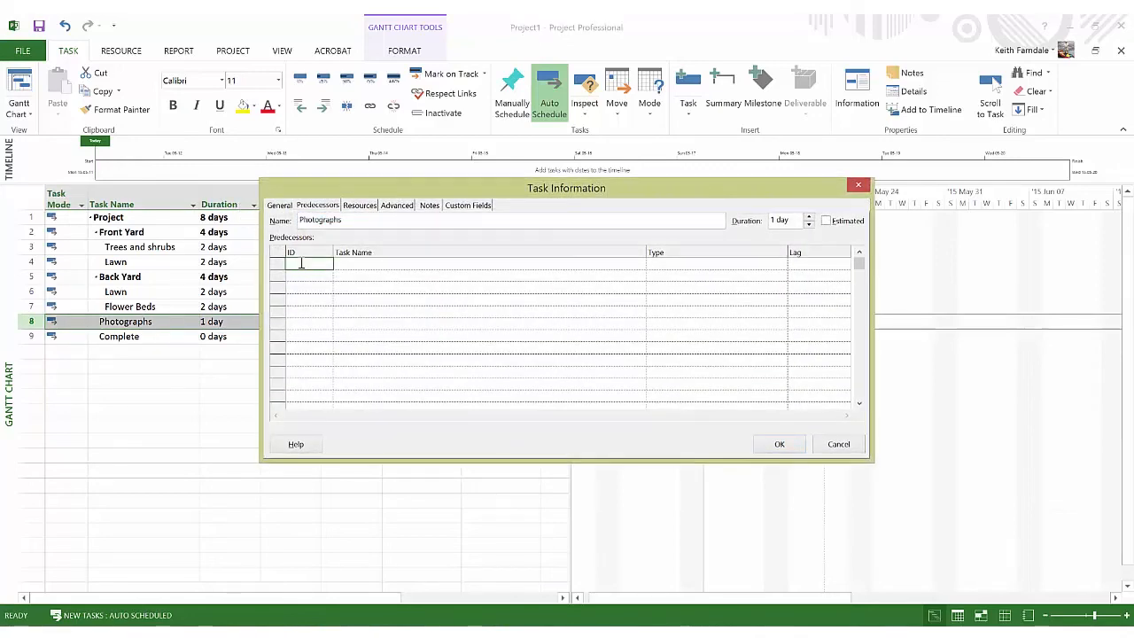
left_click(778, 444)
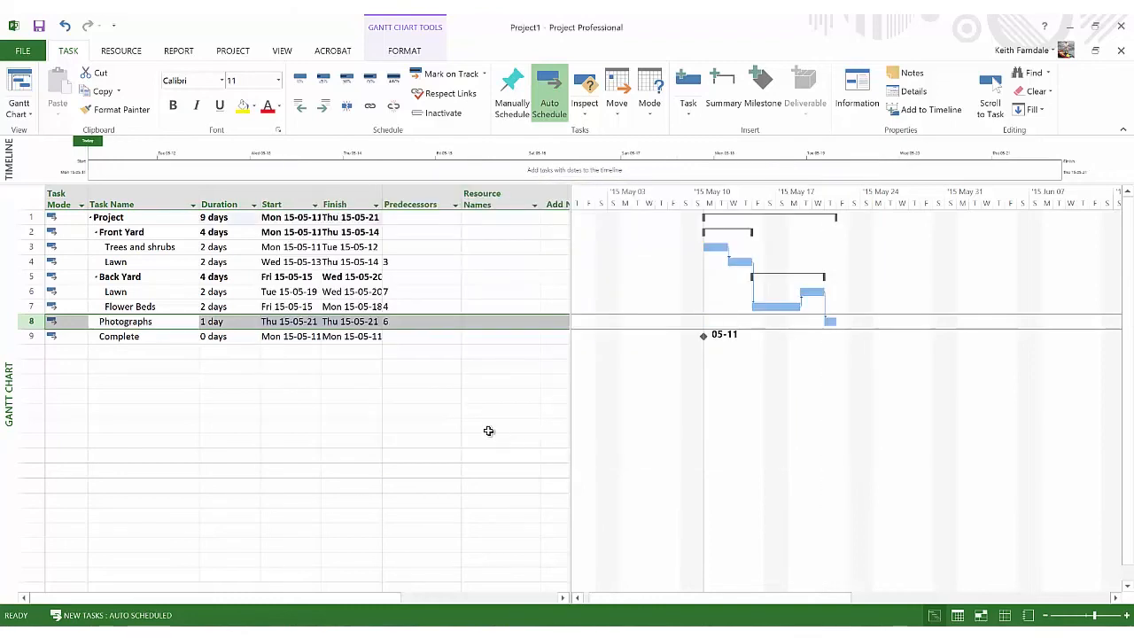
- Link Photographs to Complete so that Photographs becomes the milestone's predecessor
left_click(144, 324)
left_click(143, 335)
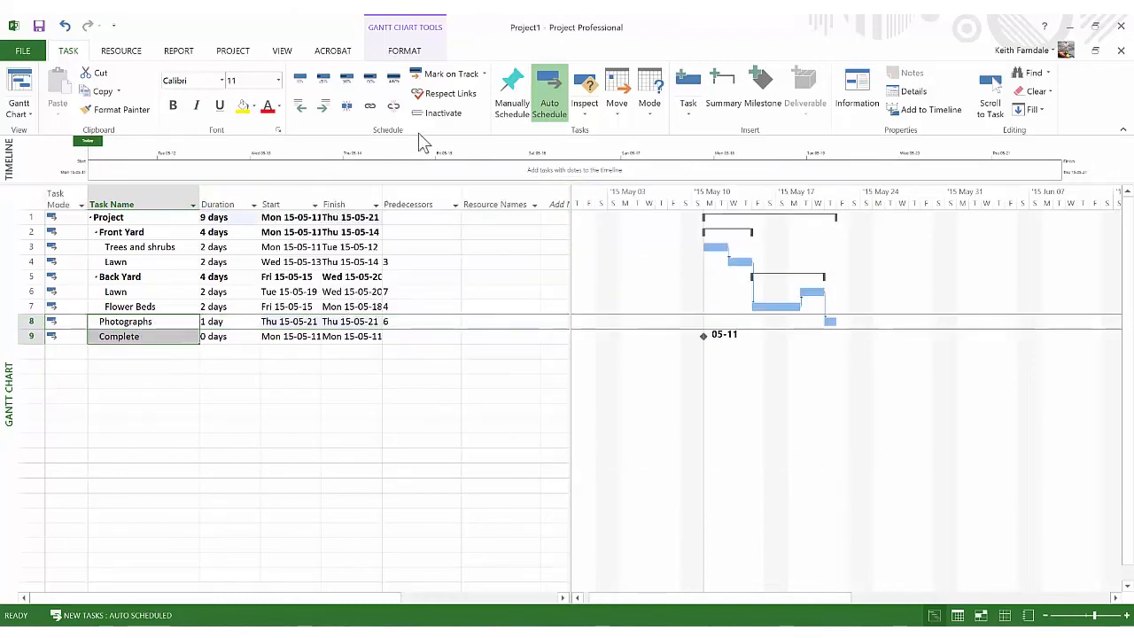
left_click(368, 106)
left_click(297, 412)
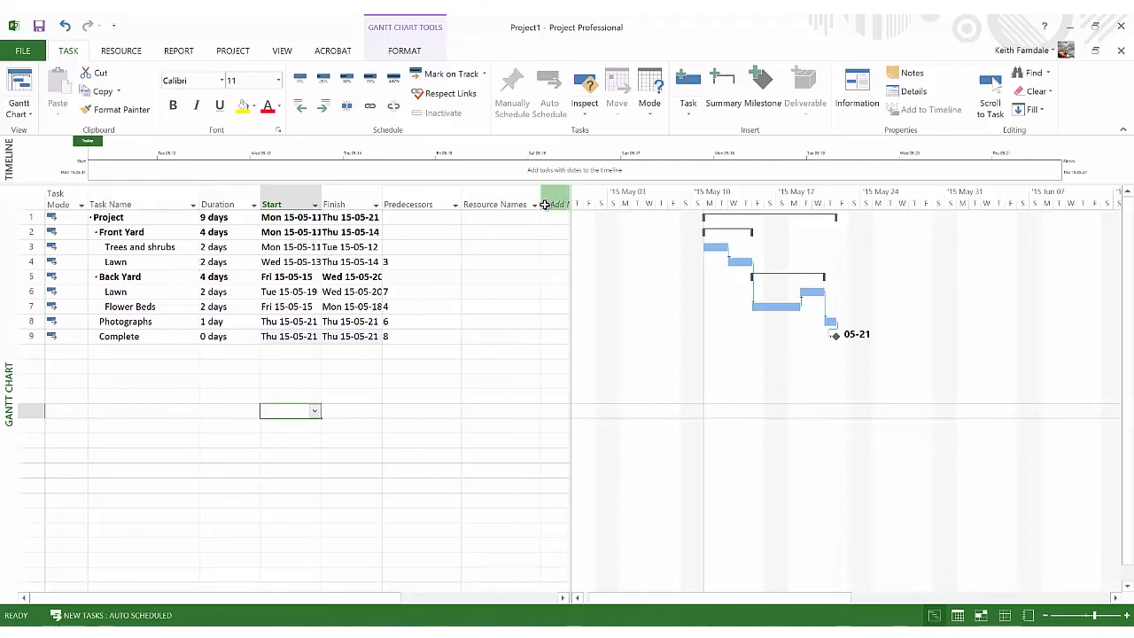
- Enter one person's first name as the resource for Trees and shrubs and a second person's for Front Yard's Lawn
left_click(503, 250)
type("Keith")
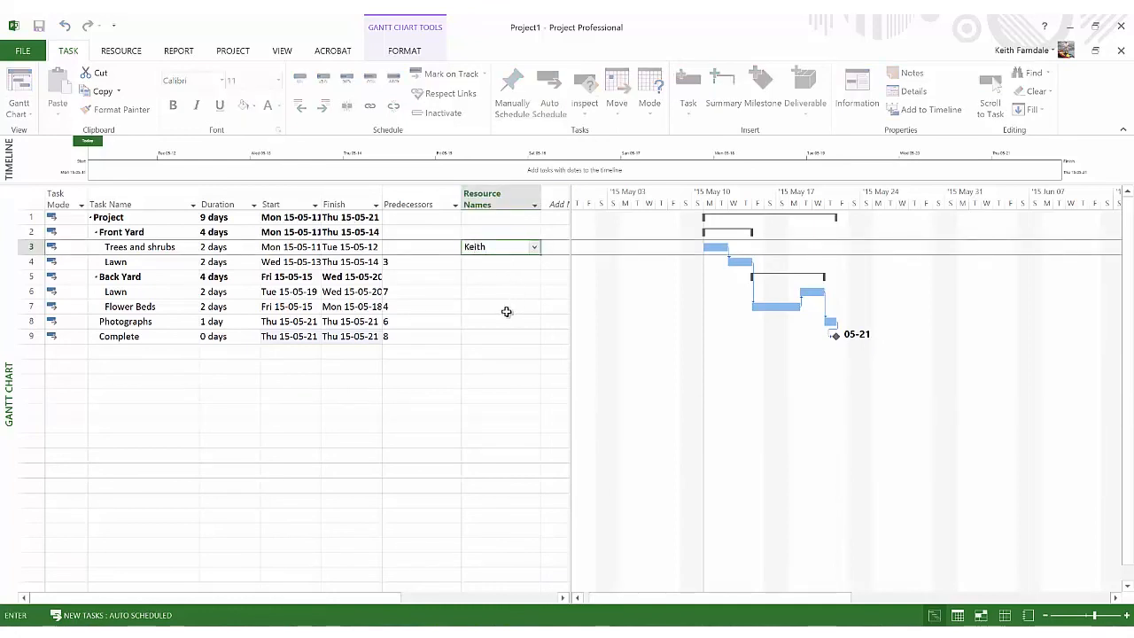
left_click(488, 261)
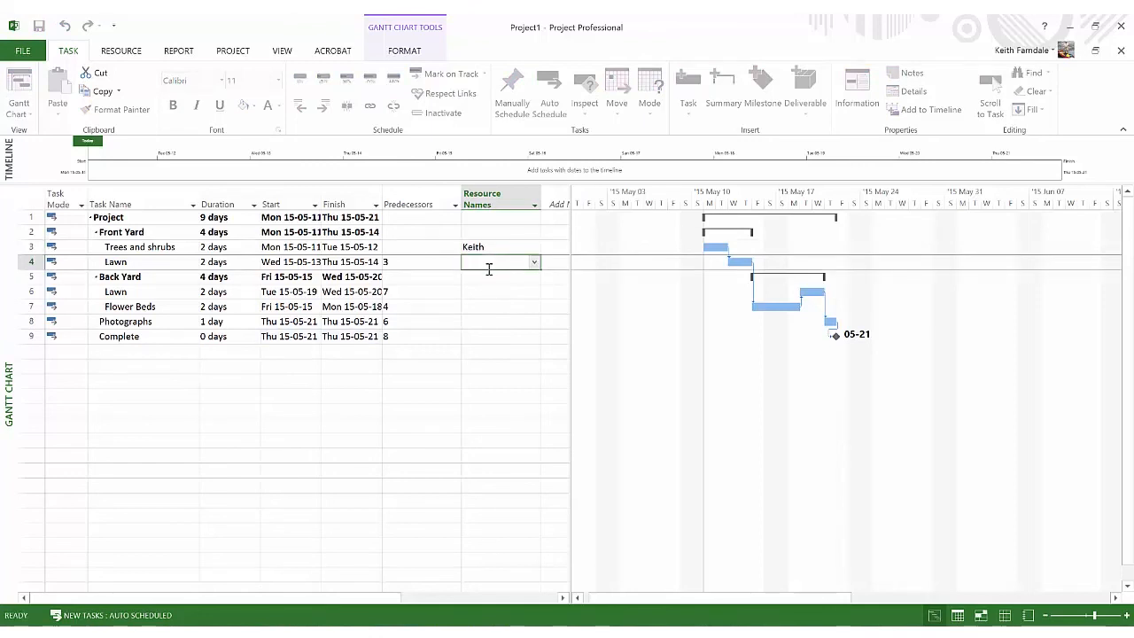
type("Sue")
- Assign the Front Yard Lawn's resource to Back Yard's Lawn and the Trees and shrubs resource to Flower Beds
left_click(497, 293)
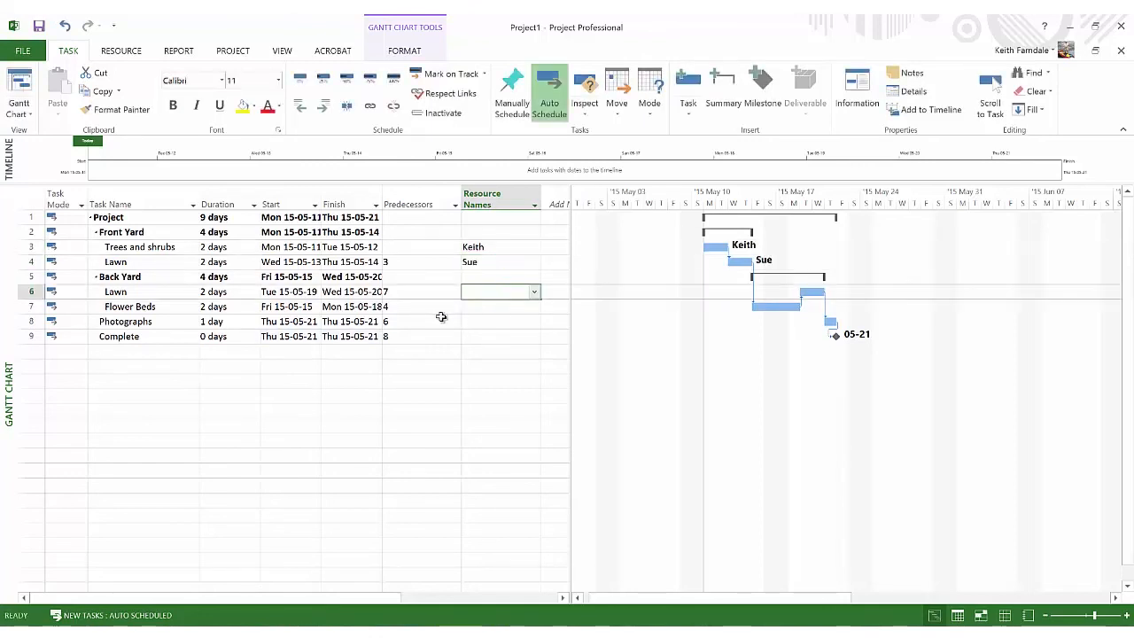
type("Sue")
left_click(476, 306)
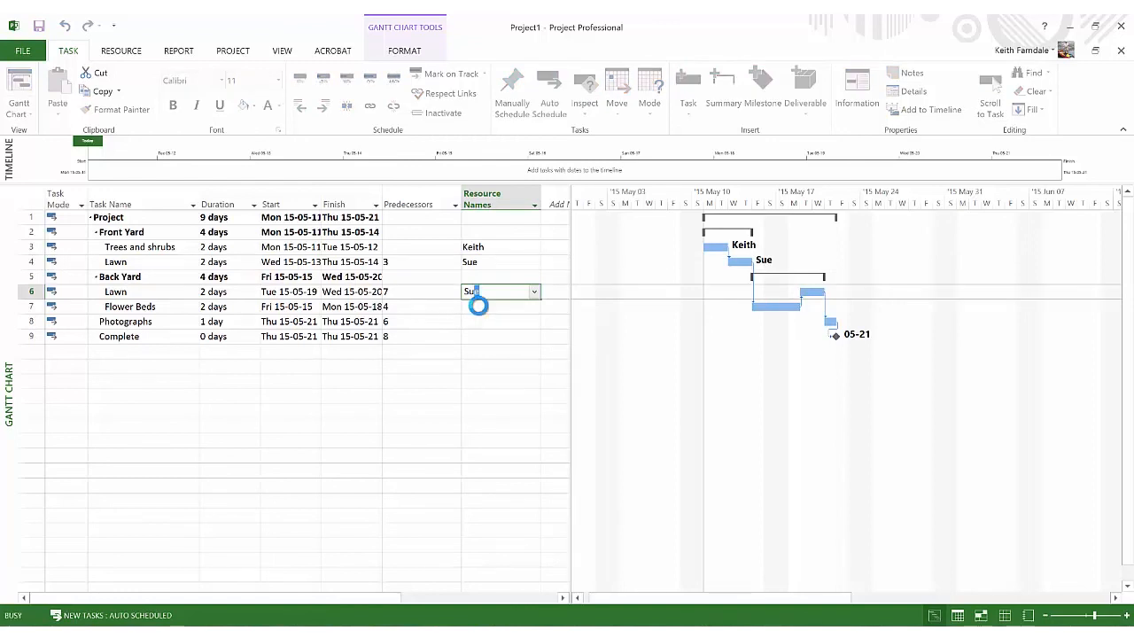
type("Keith")
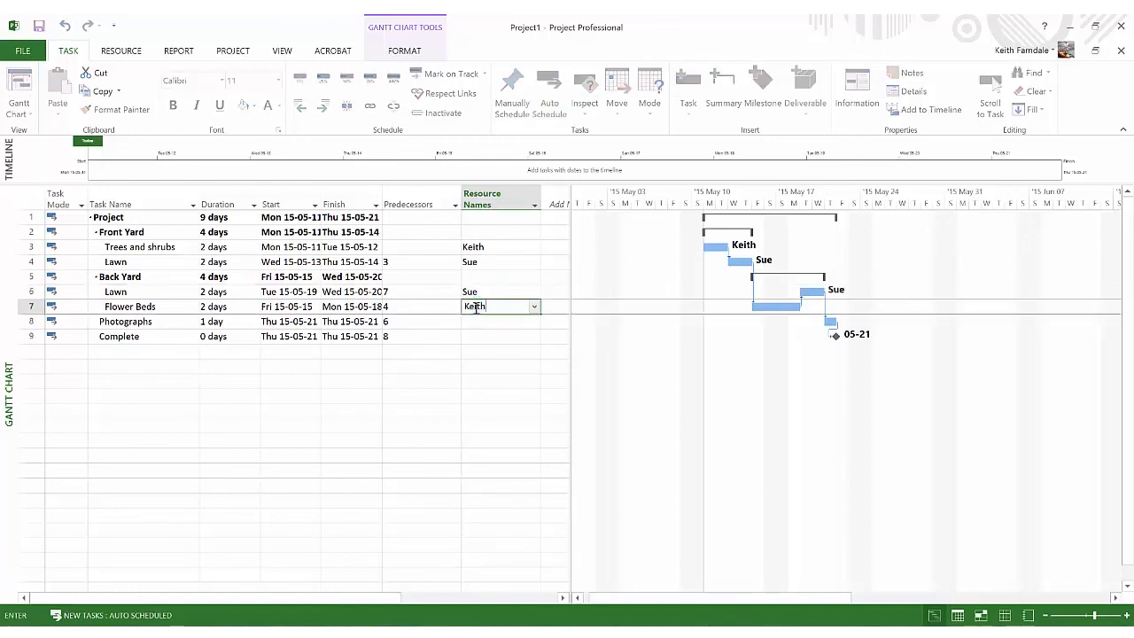
left_click(433, 407)
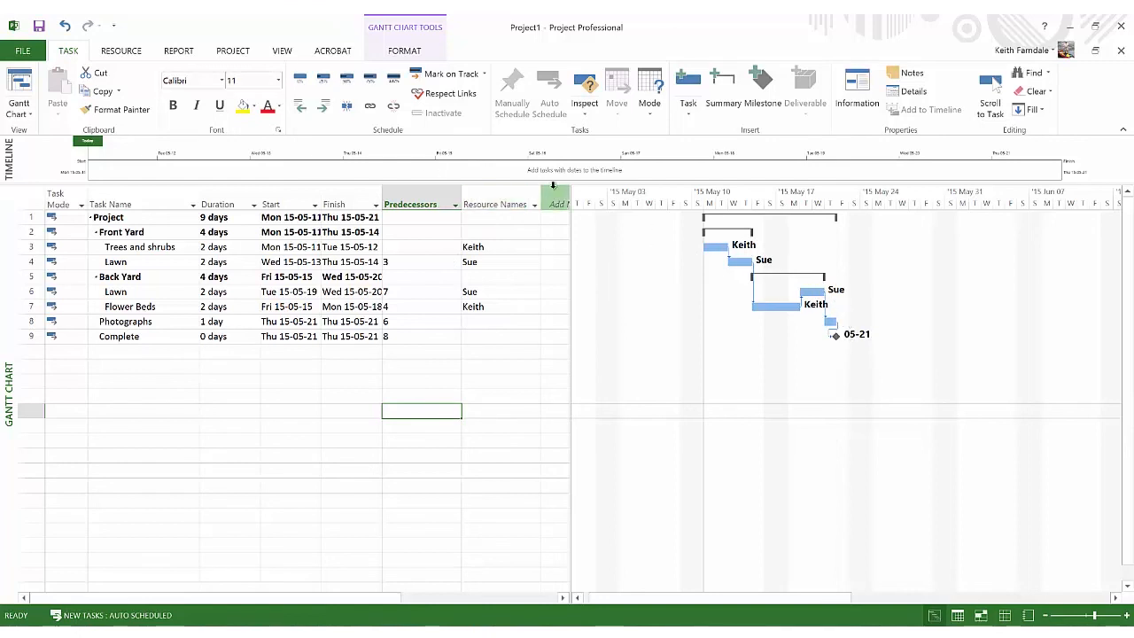
- Widen the Gantt chart area by narrowing the task table to end just after the Duration column
left_click_drag(567, 191, 266, 204)
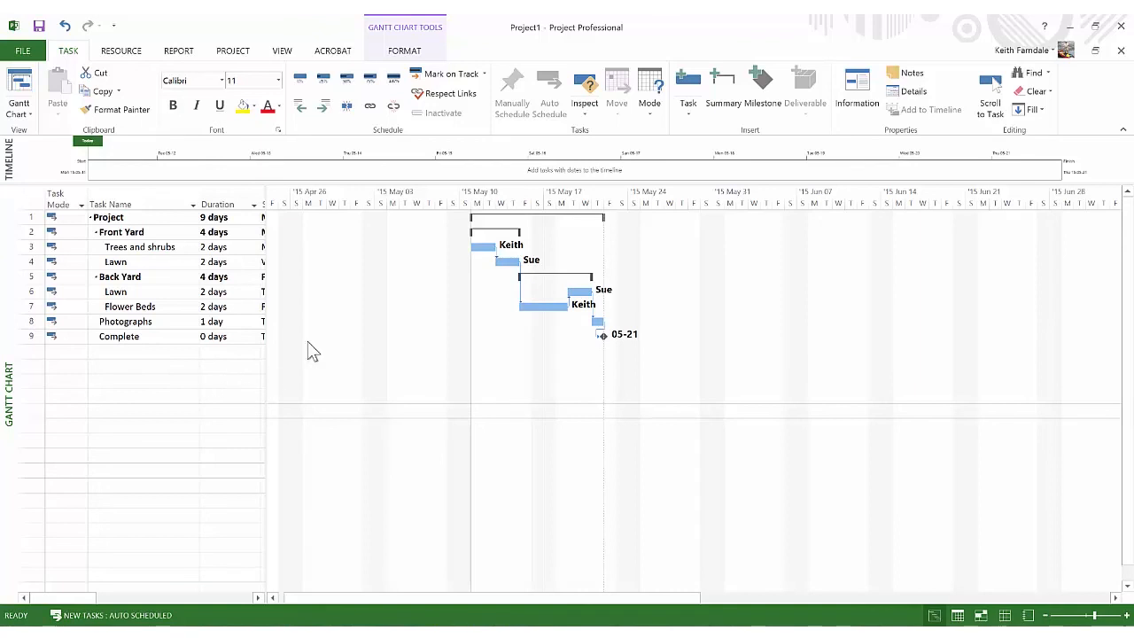
right_click(324, 256)
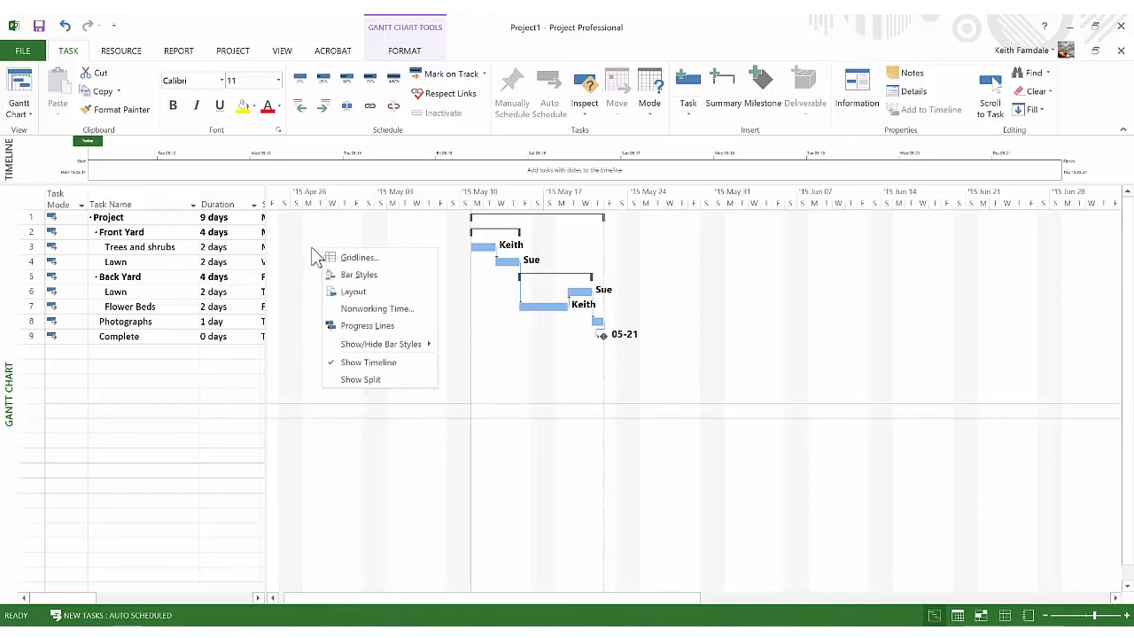
left_click(227, 365)
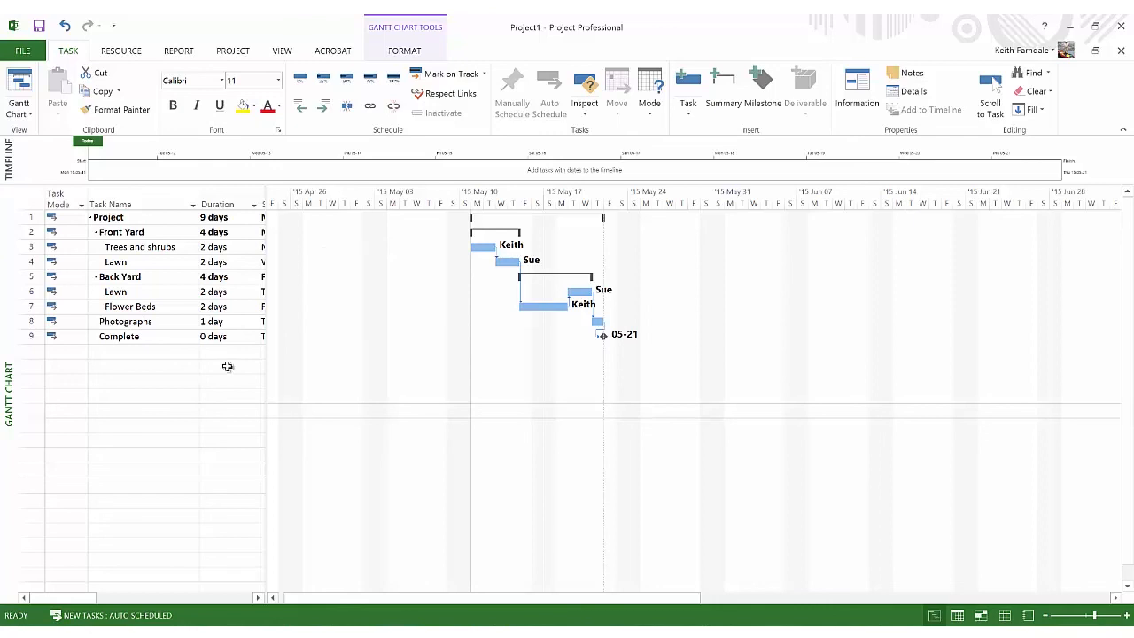